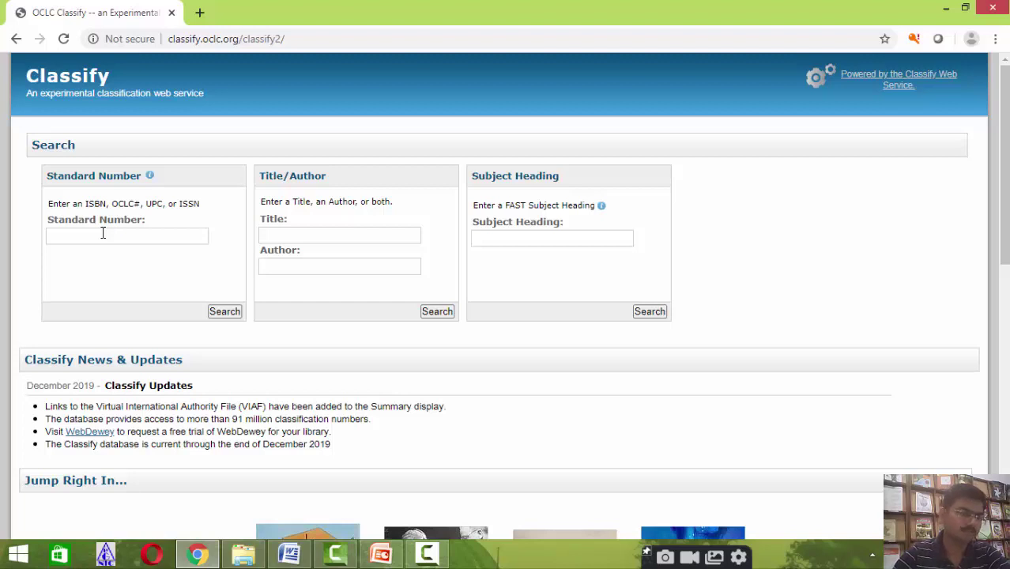
click(103, 233)
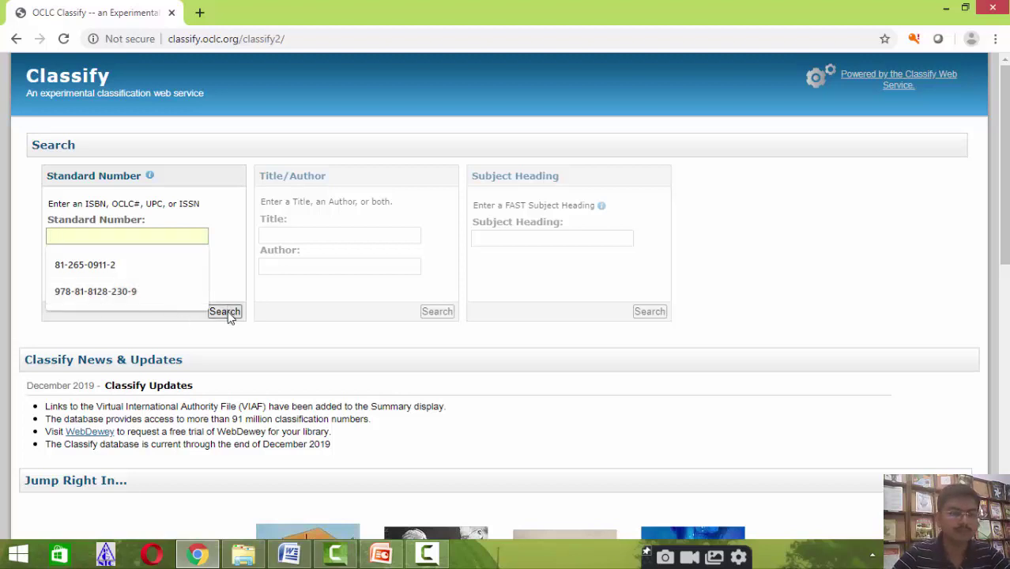
click(93, 294)
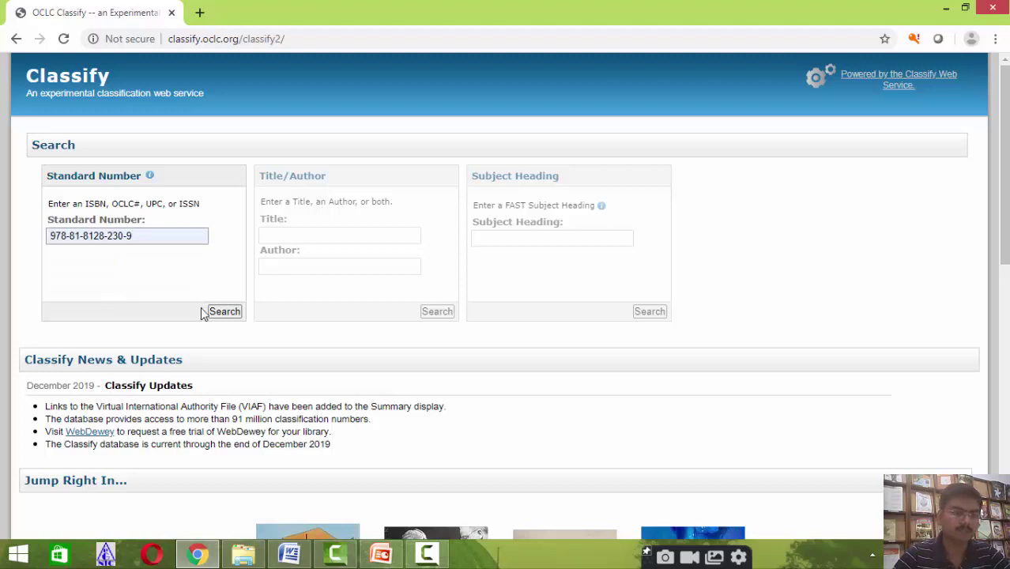
click(225, 313)
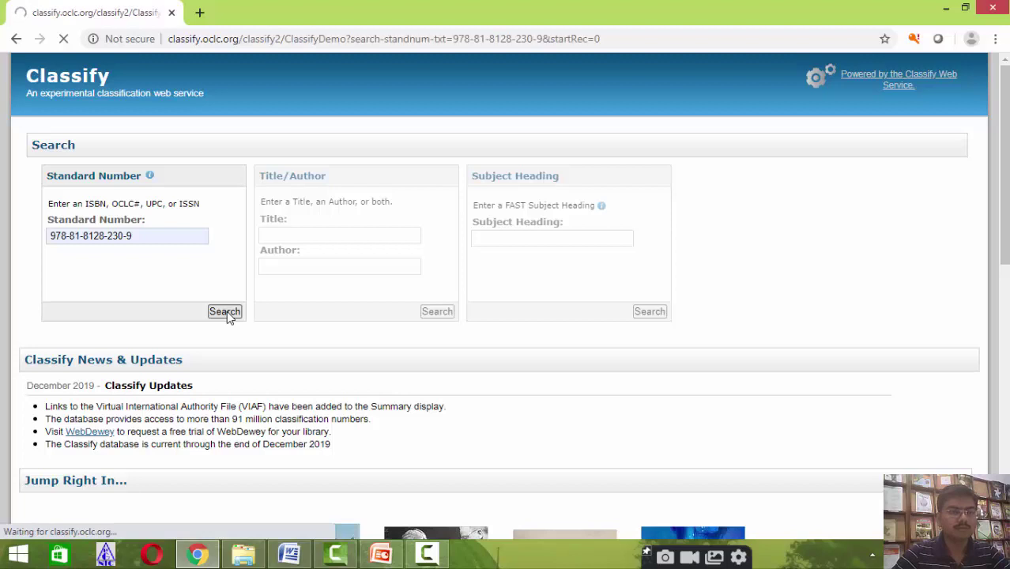
scroll(227, 317, down, 1)
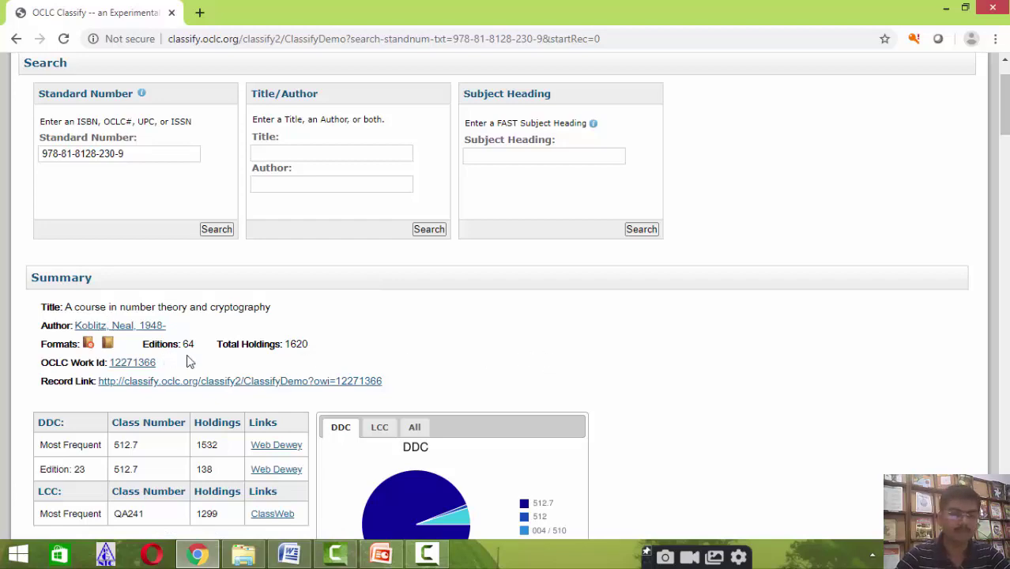
scroll(377, 337, down, 1)
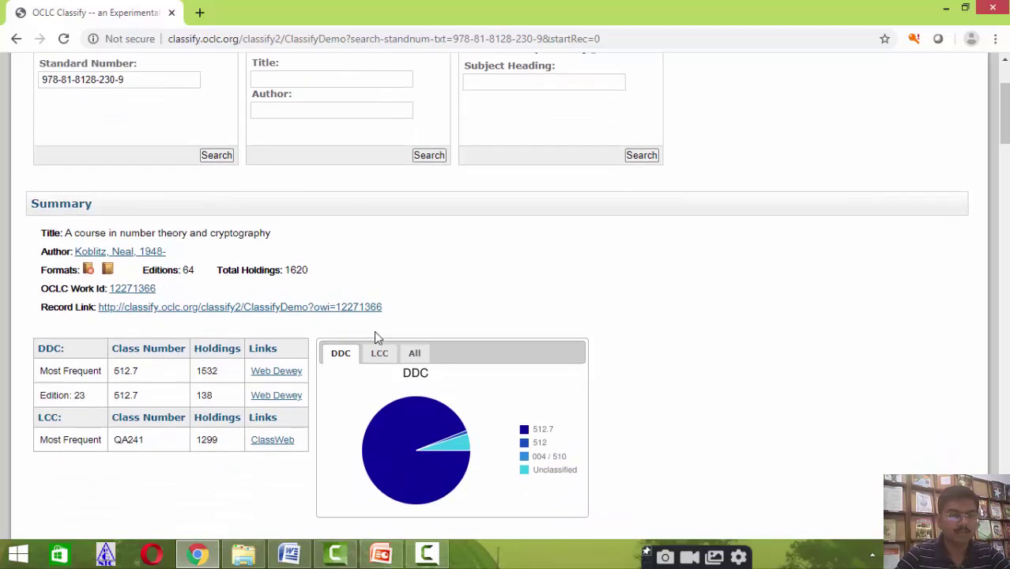
scroll(461, 316, down, 3)
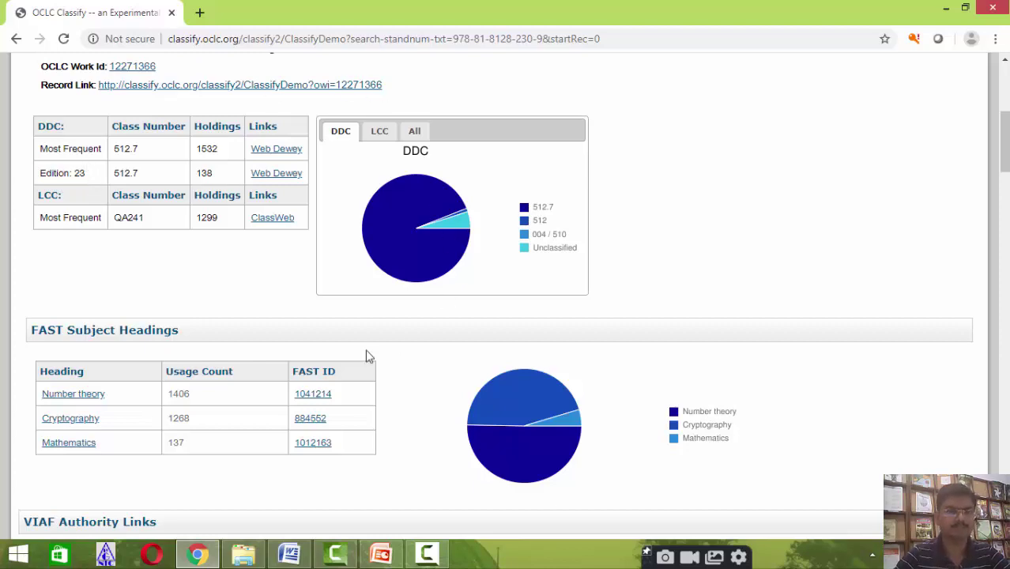
Search by the title "Computers and their applications to chemistry" and review the book's DDC and LCC class numbers
scroll(366, 357, up, 5)
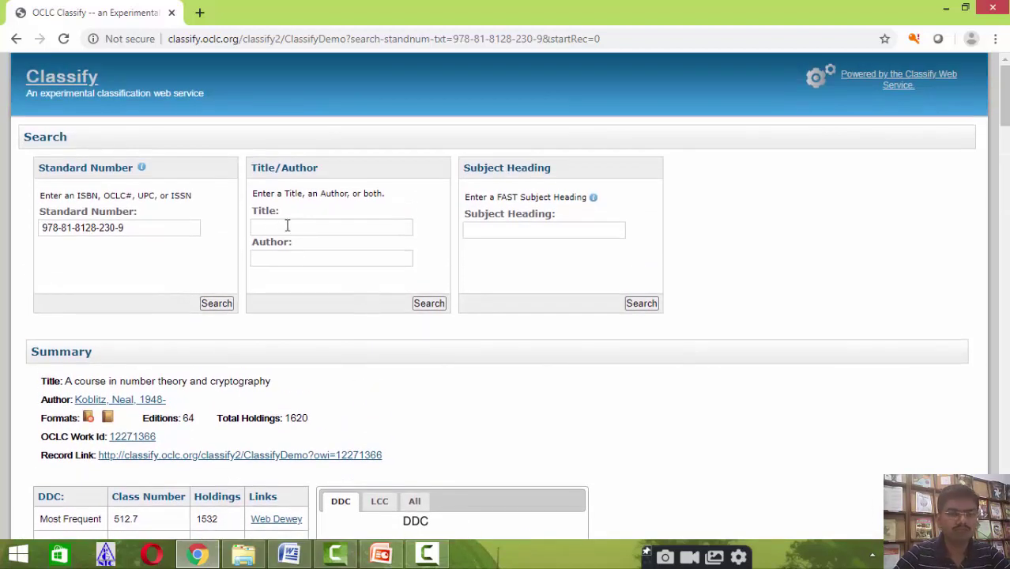
click(287, 226)
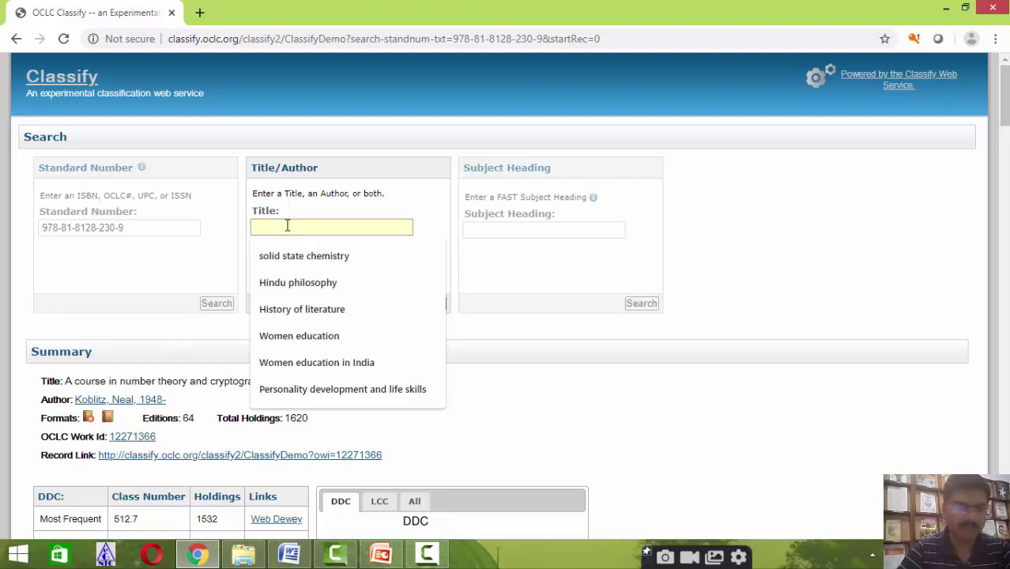
text(c)
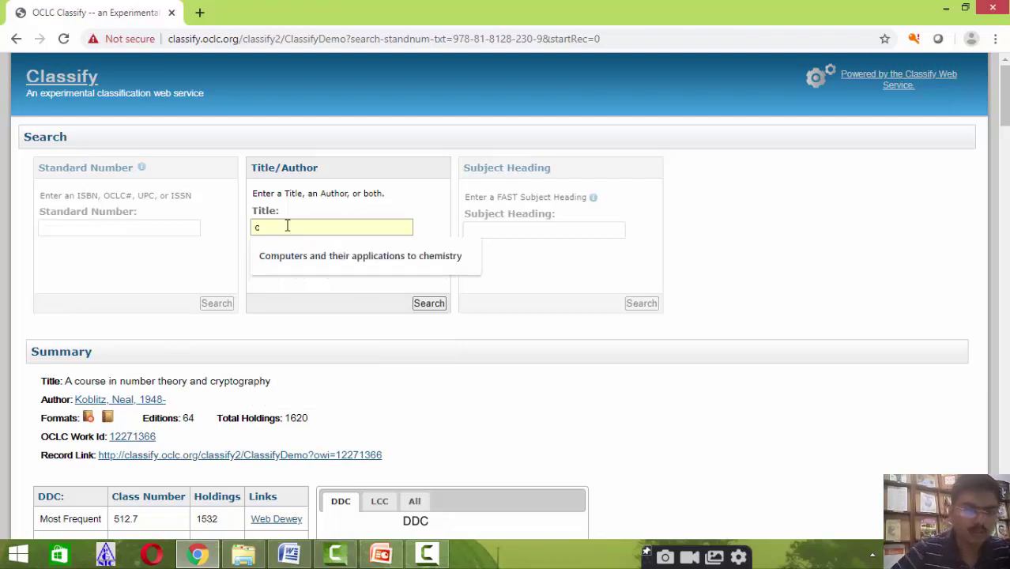
click(309, 262)
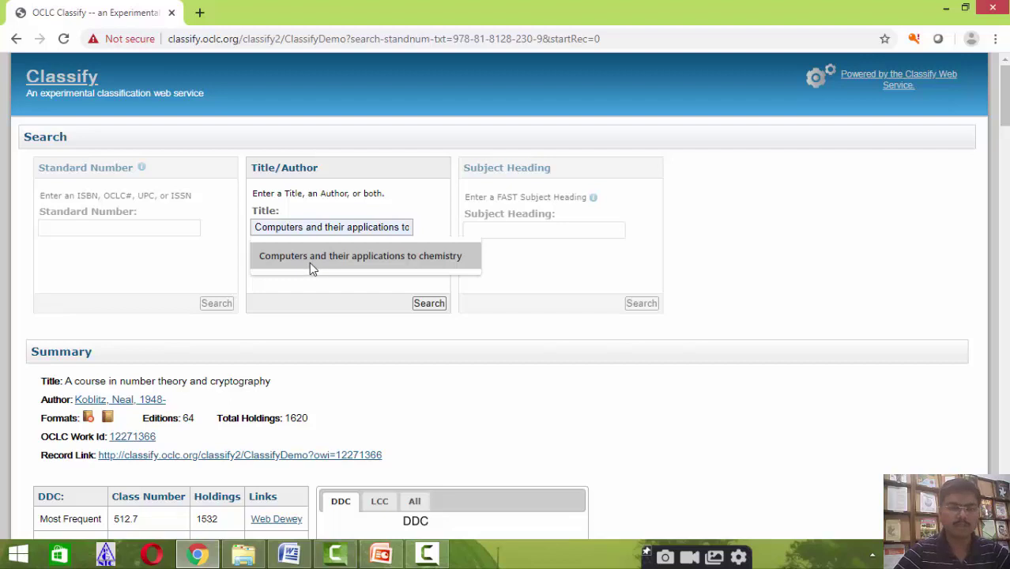
click(309, 262)
click(430, 308)
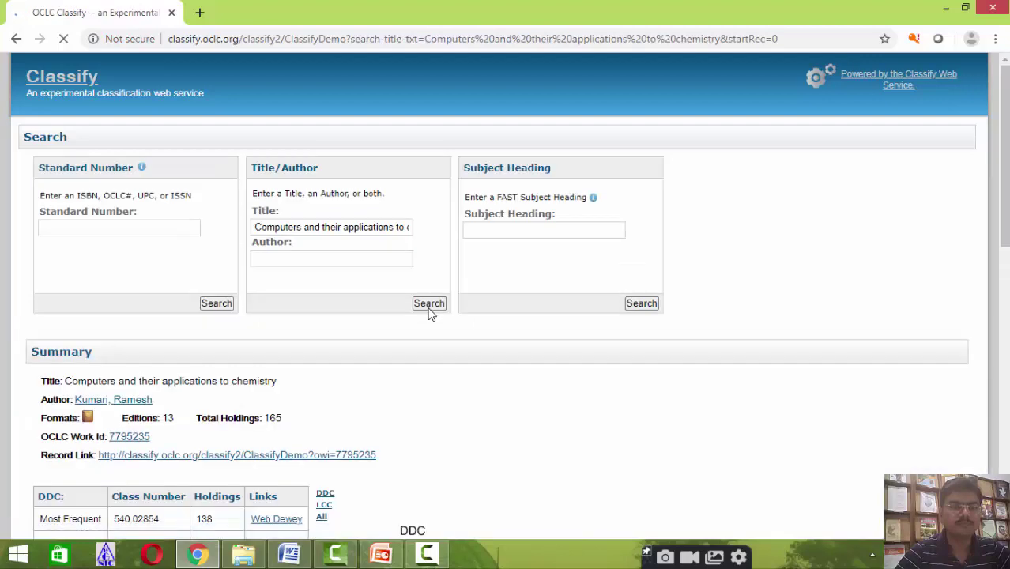
scroll(431, 314, down, 2)
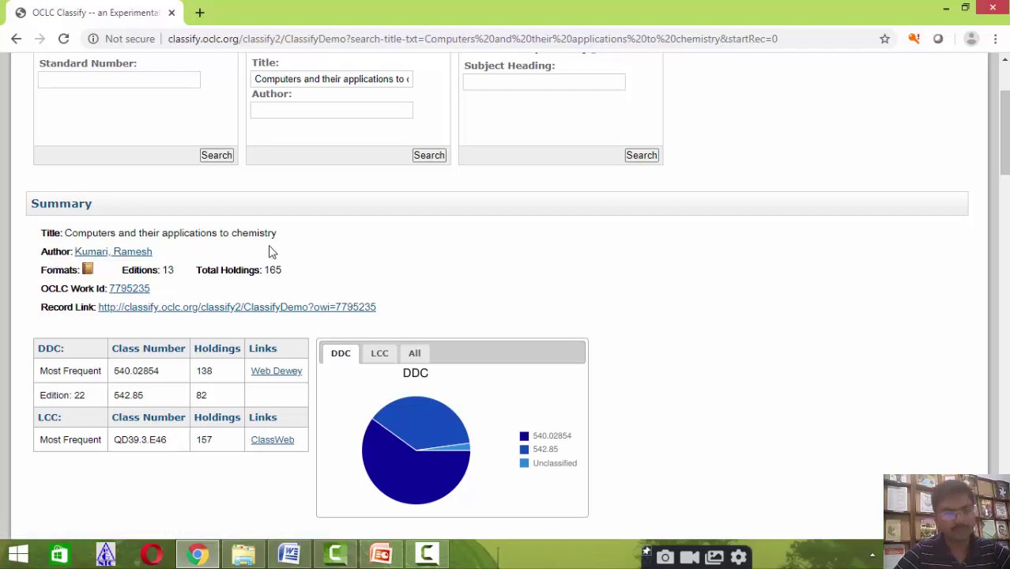
scroll(270, 251, down, 1)
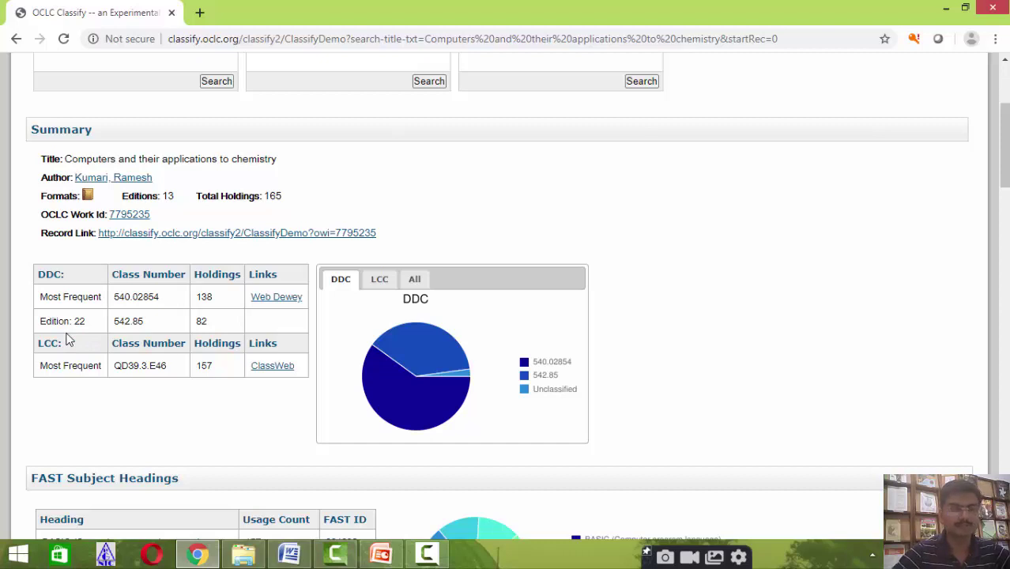
Replace the title search term with "fundamentals of digital electronics" and run the search
scroll(68, 338, up, 3)
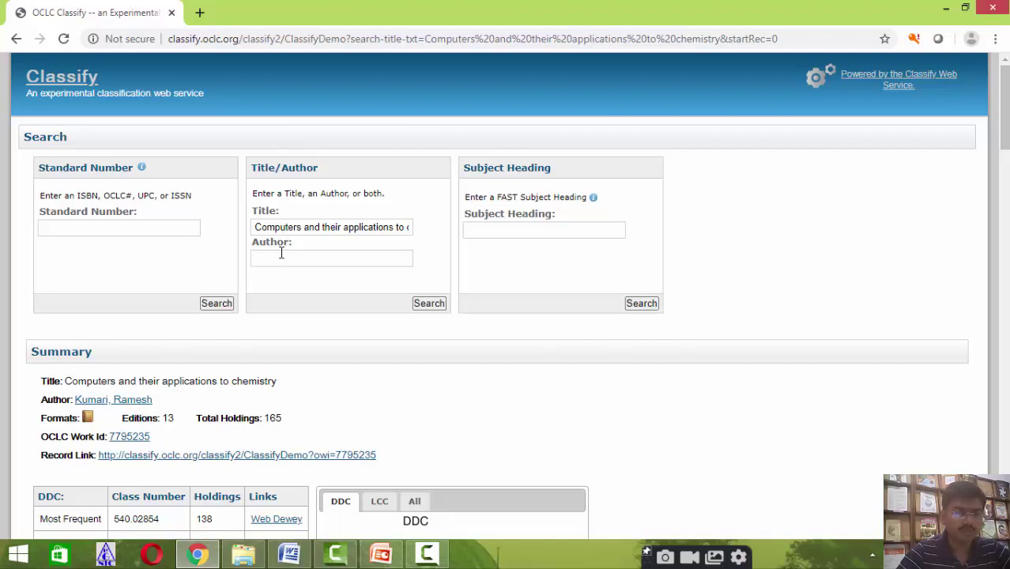
click(297, 226)
double_click(324, 228)
triple_click(324, 229)
key(BackSpace)
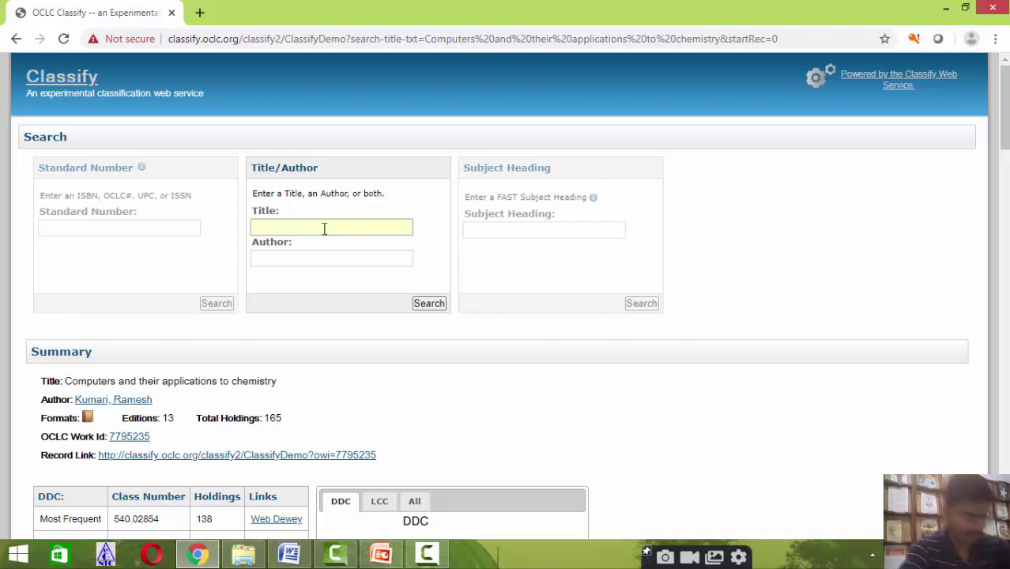
text(fu)
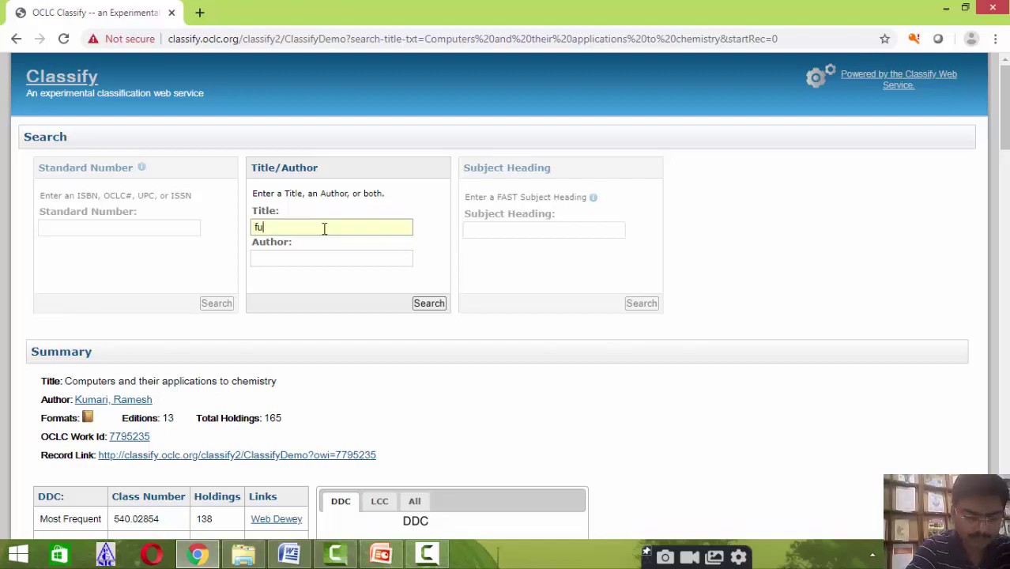
text(ndament)
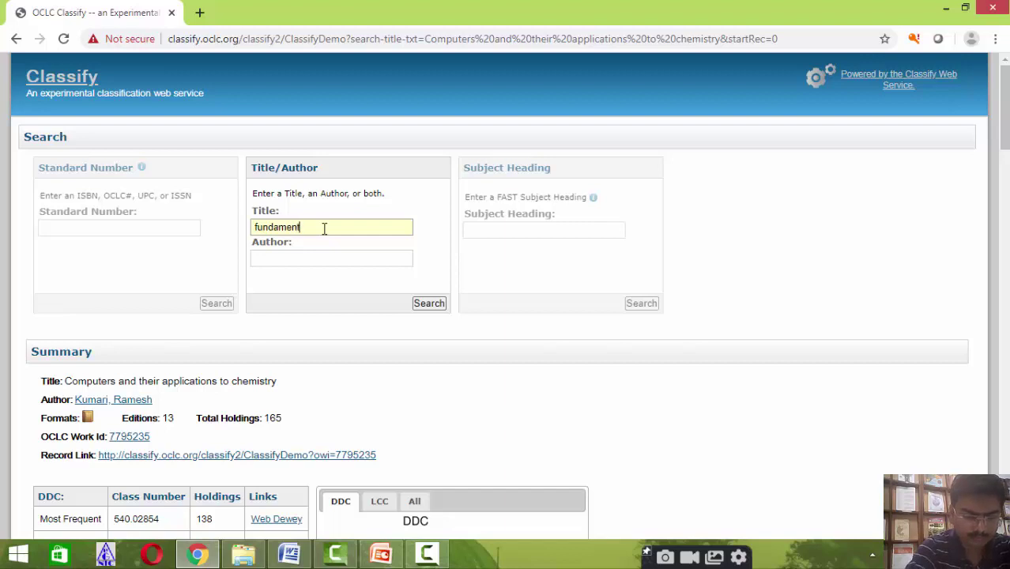
text(als of)
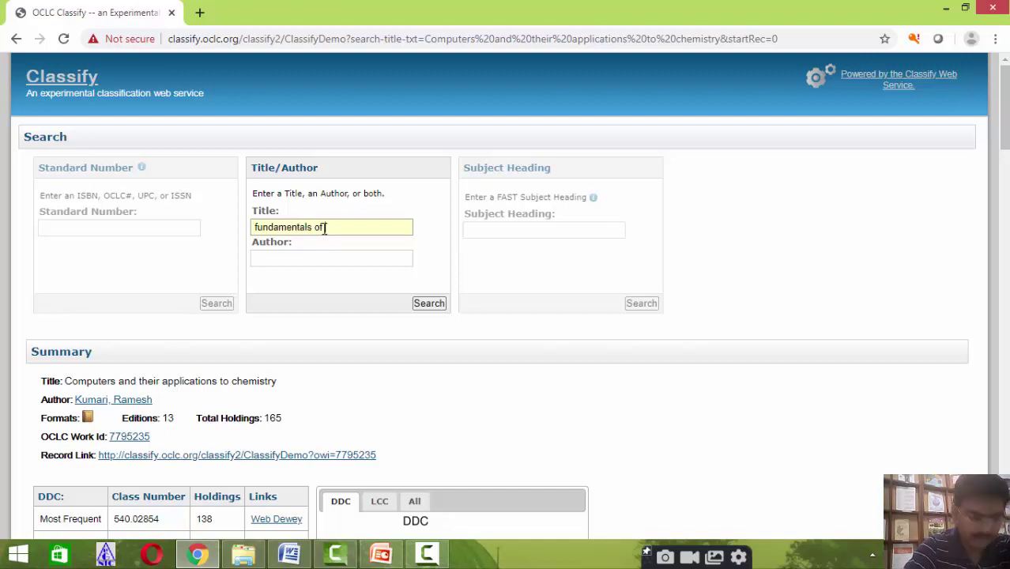
text( digi)
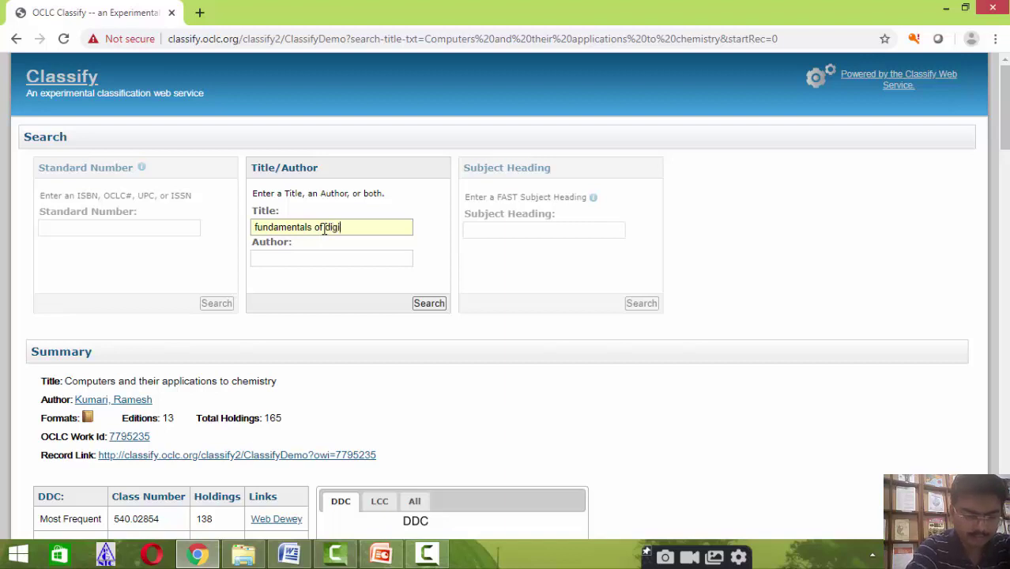
text(tal electronics)
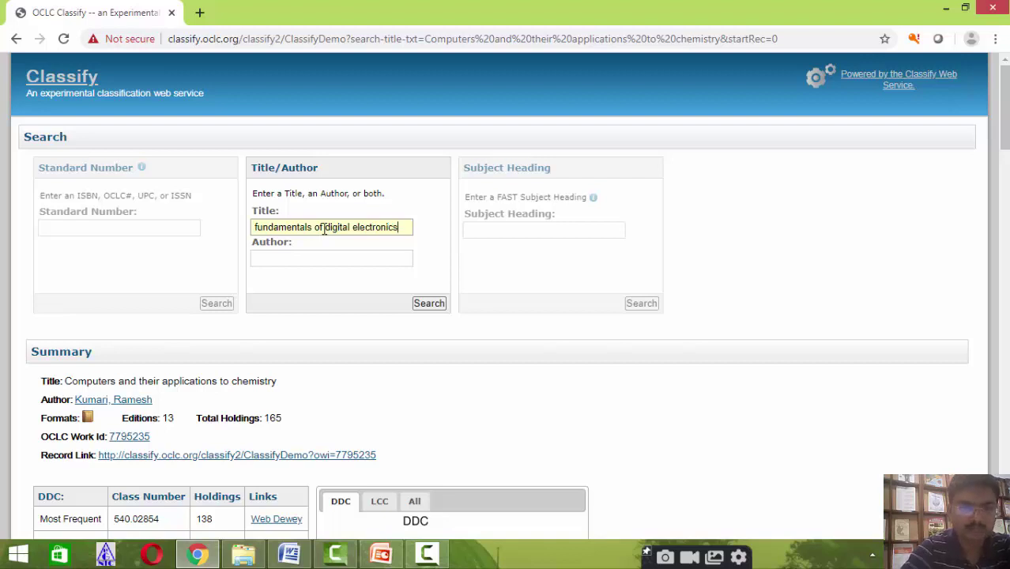
key(Return)
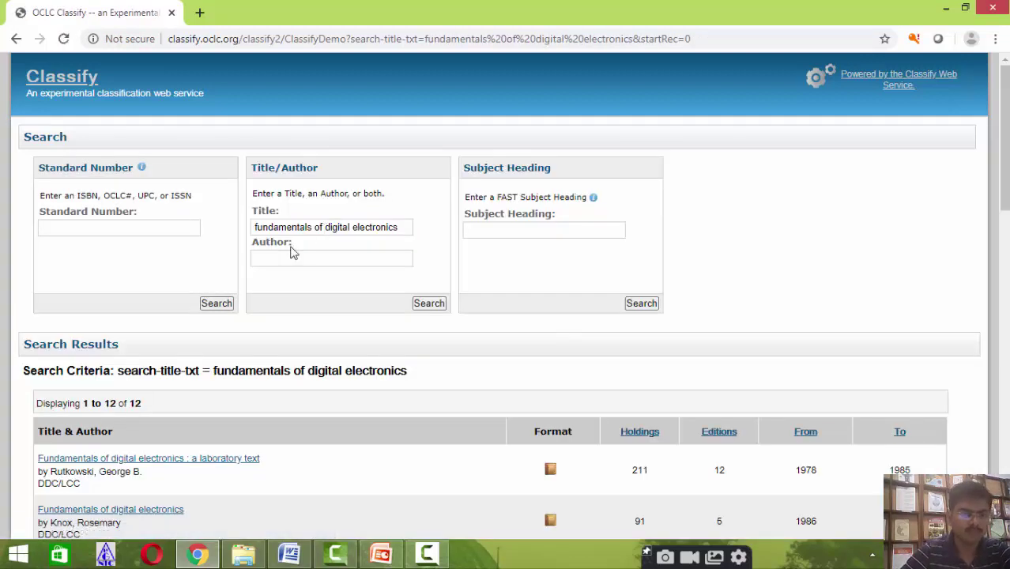
Open the 1986 "Fundamentals of digital electronics" record from the results and review its class numbers and FAST subject headings
scroll(184, 334, down, 3)
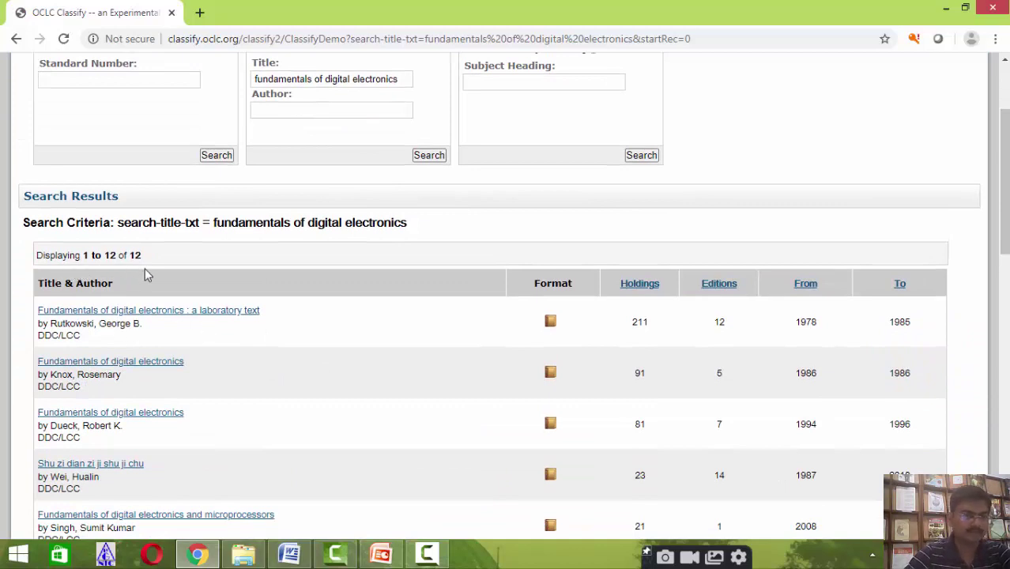
scroll(182, 335, down, 1)
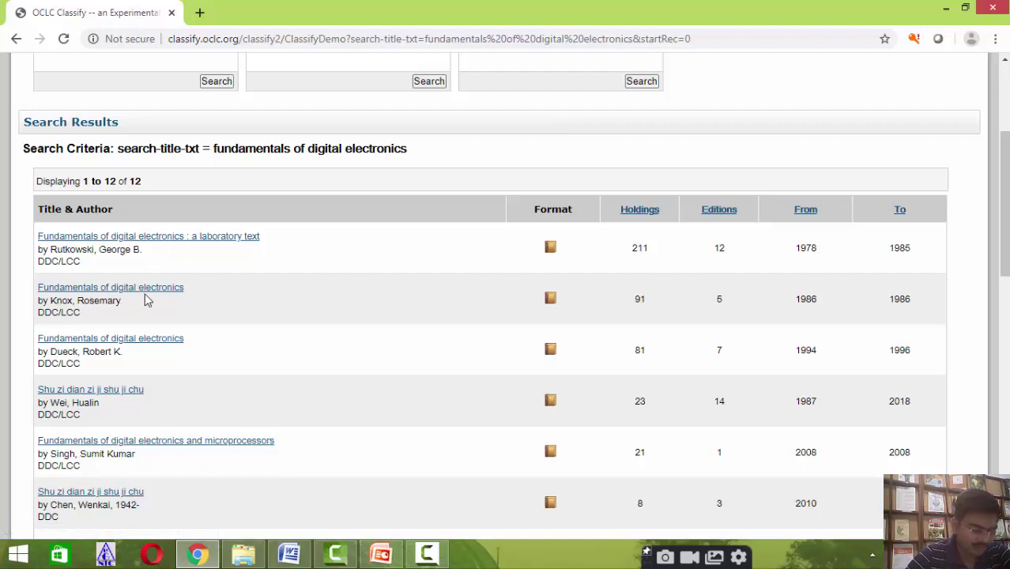
click(74, 290)
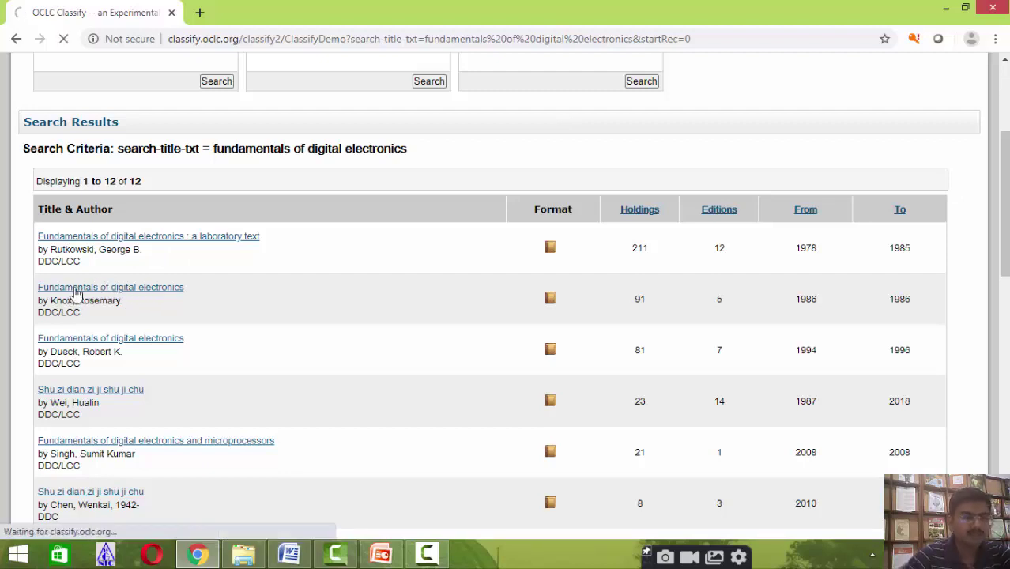
scroll(135, 336, down, 1)
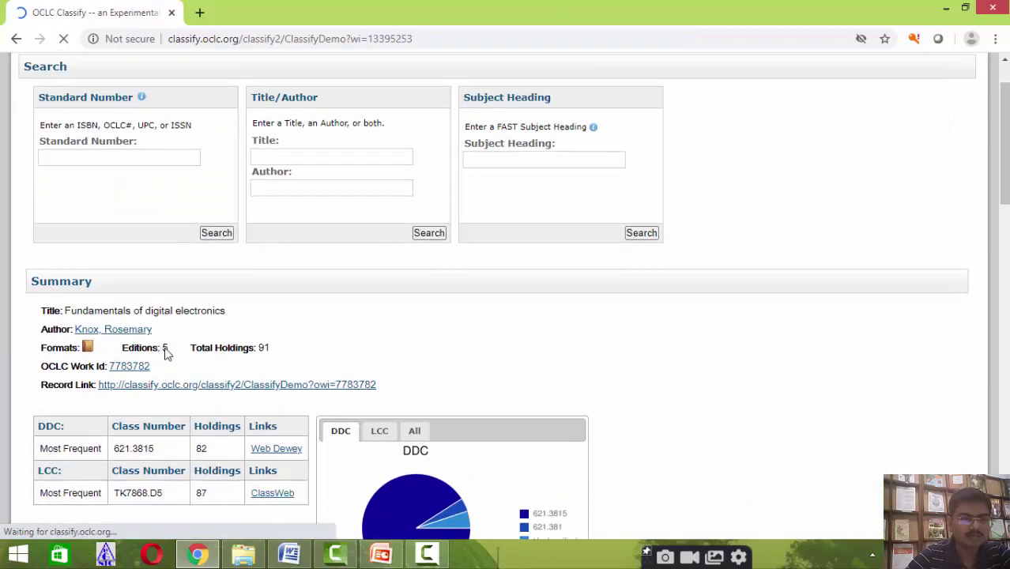
scroll(79, 327, down, 2)
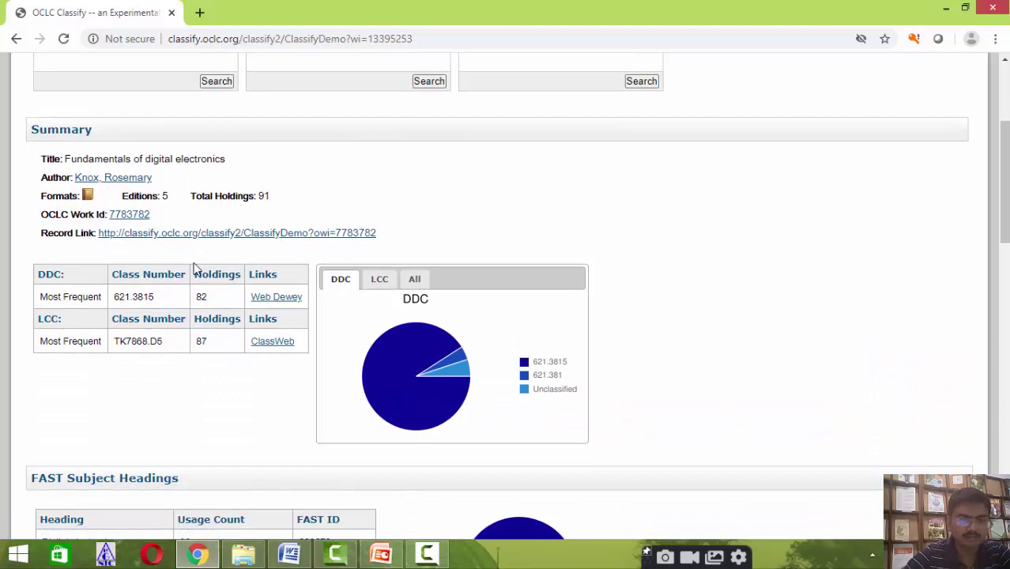
scroll(160, 396, down, 1)
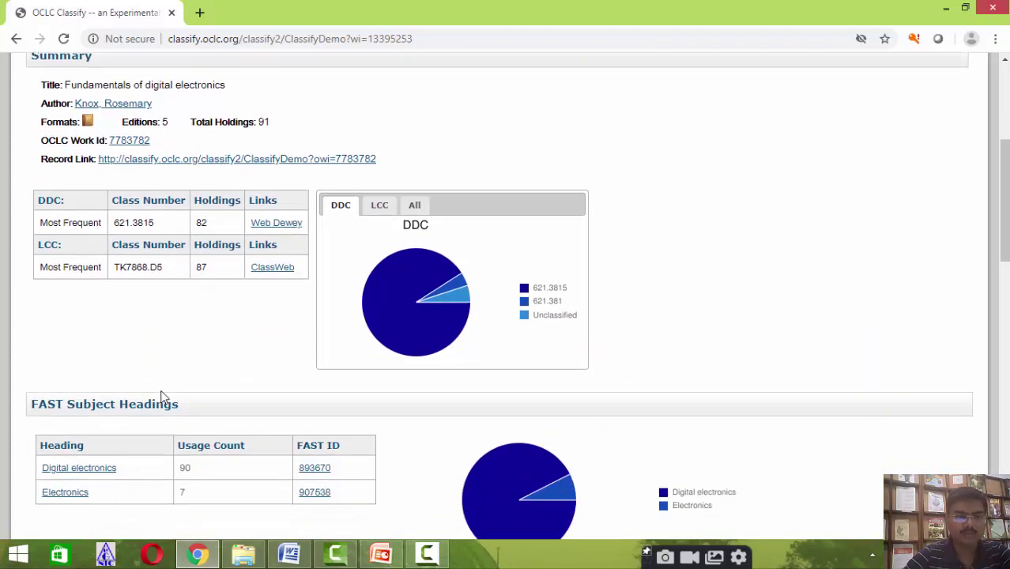
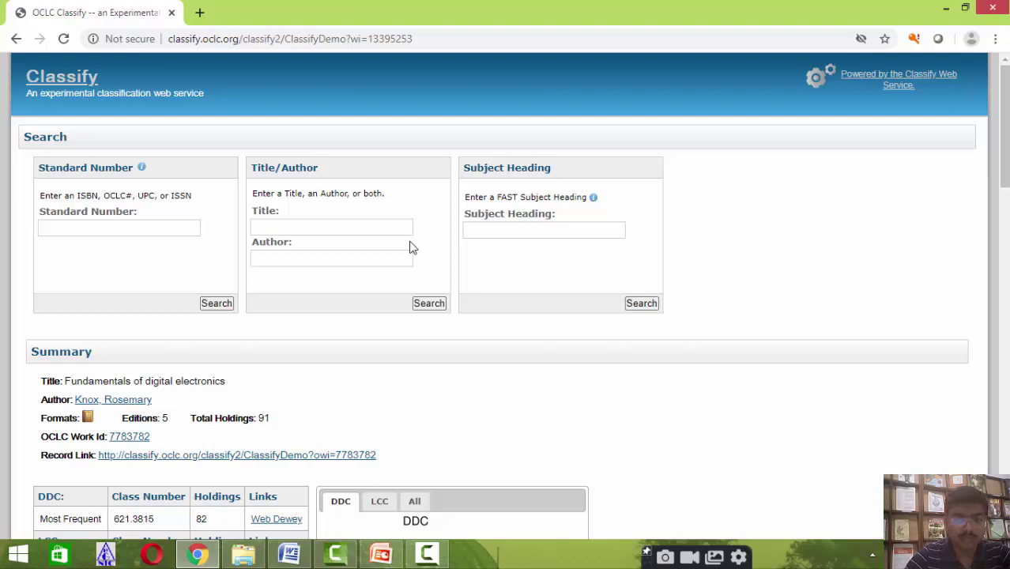
Try to search by the FAST subject heading "life skils"
click(490, 228)
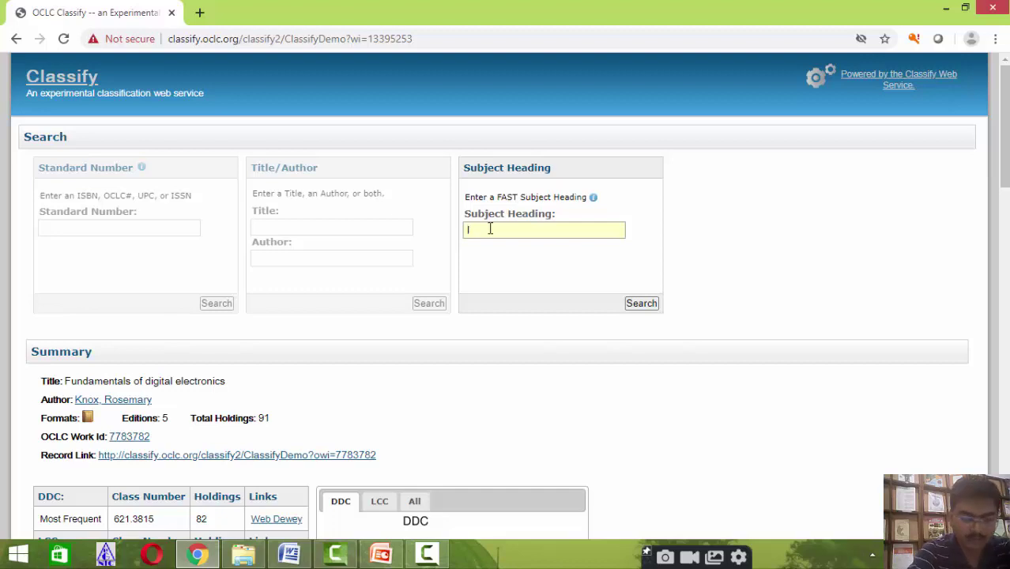
text(life)
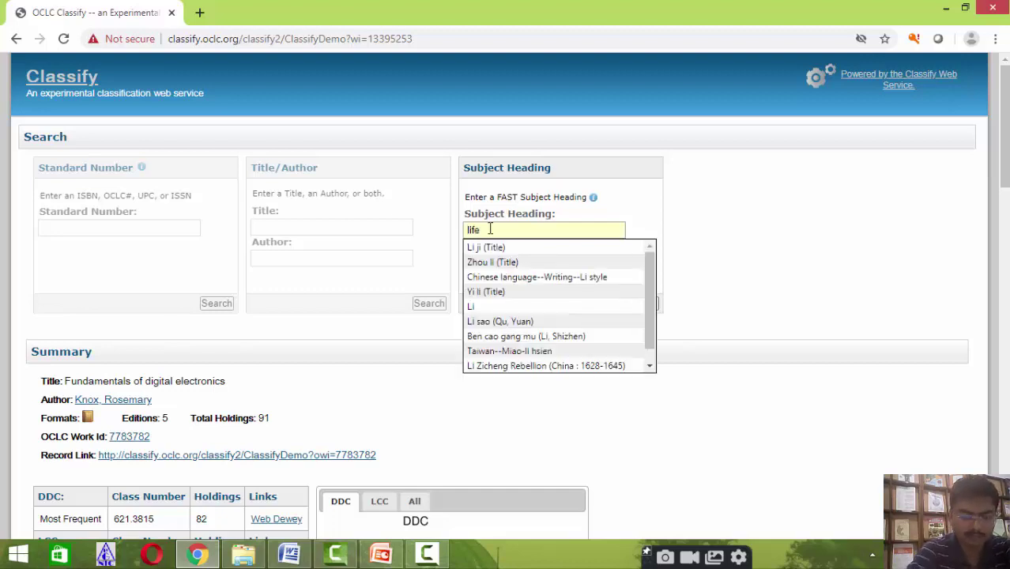
text( skills)
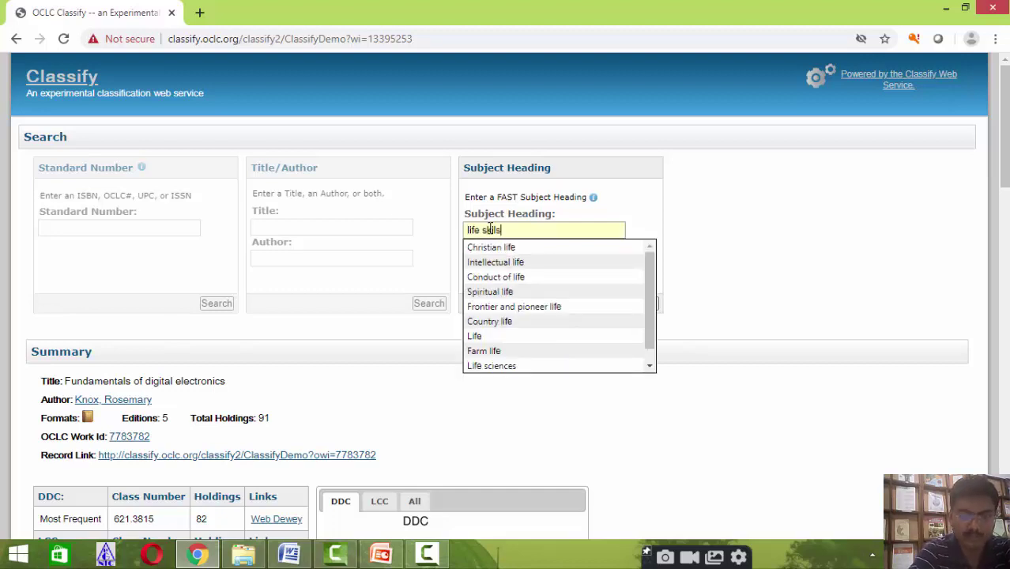
key(Return)
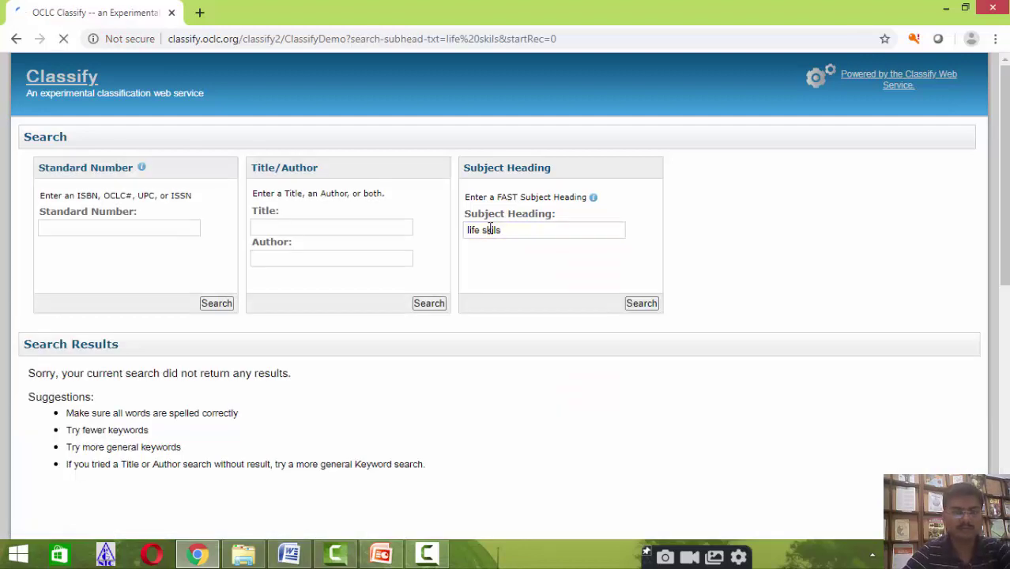
Re-enter "life skils" as the FAST subject heading and repeat the search
click(504, 230)
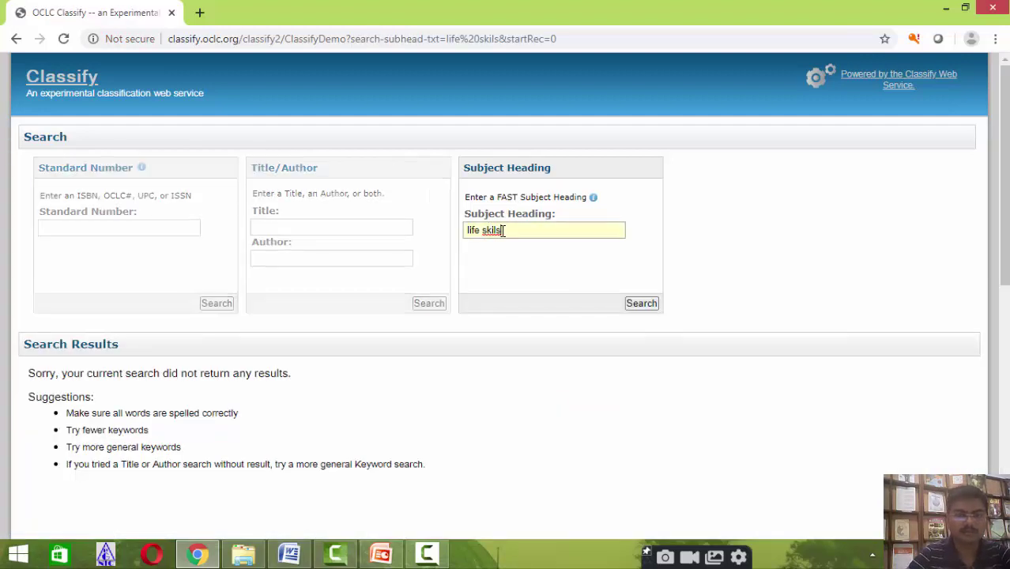
key(BackSpace)
key(BackSpace)
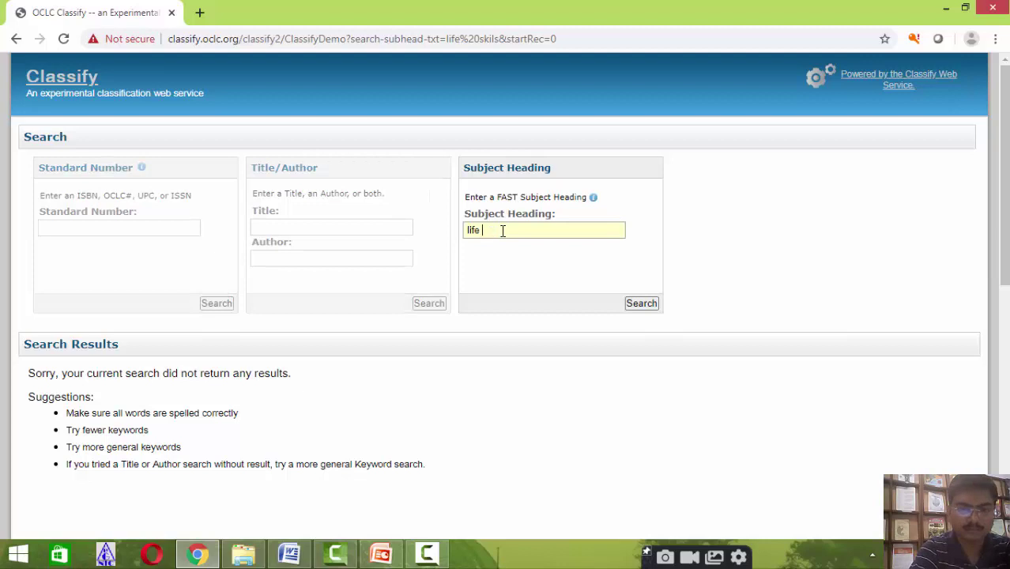
text(kils)
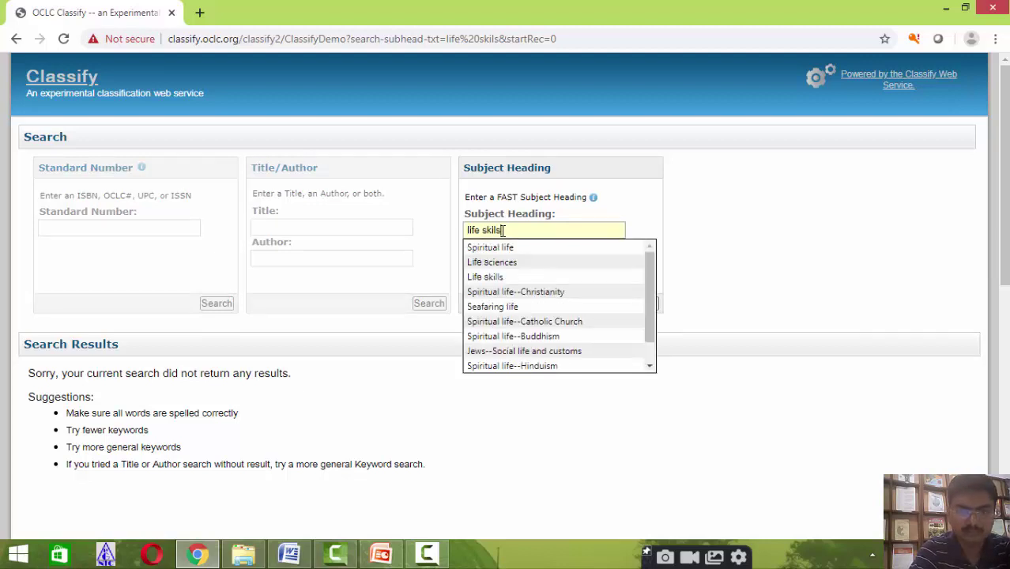
key(Return)
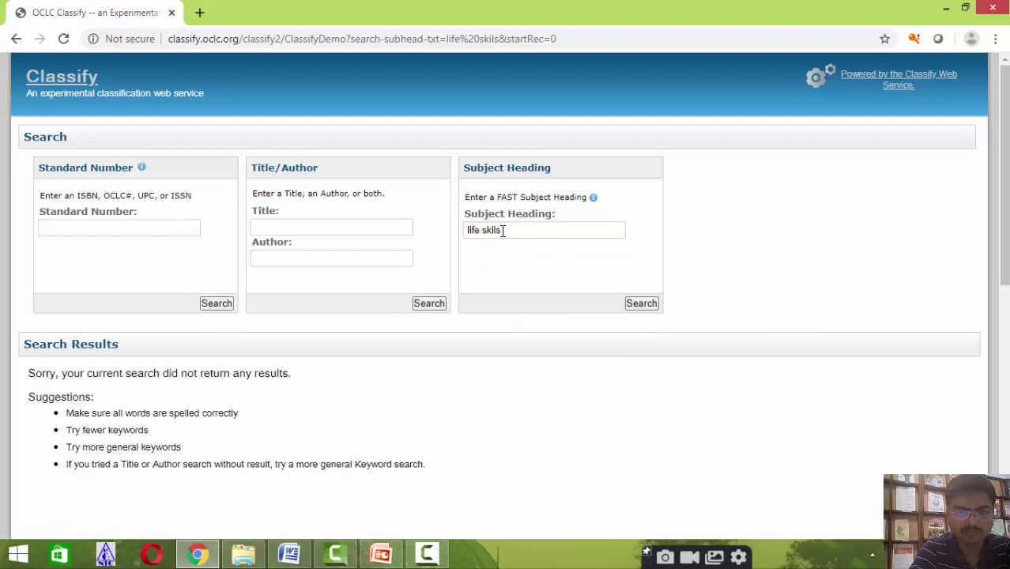
Search by the suggested FAST subject heading "Life skills" and review the list of matching headings
click(502, 230)
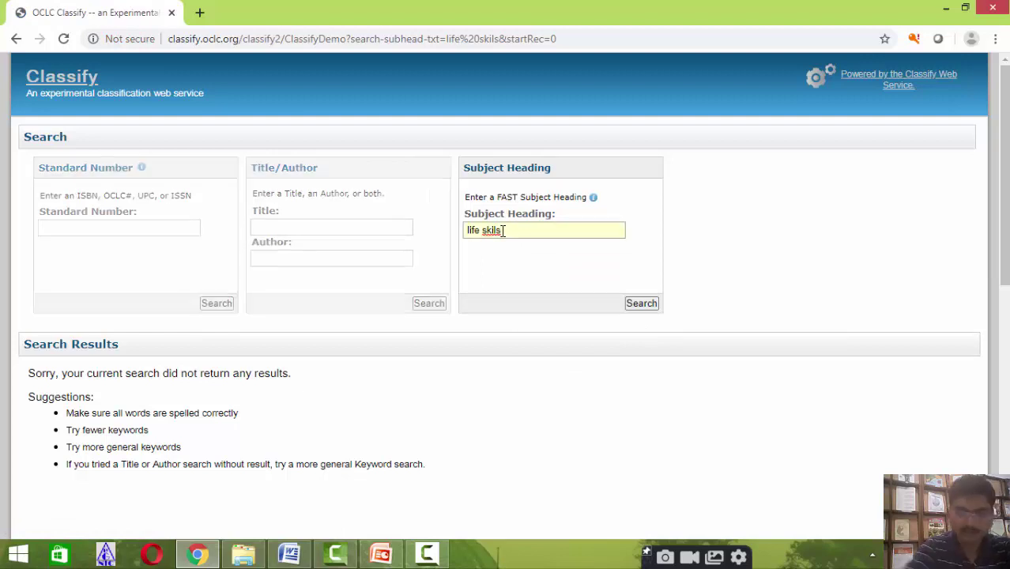
key(BackSpace)
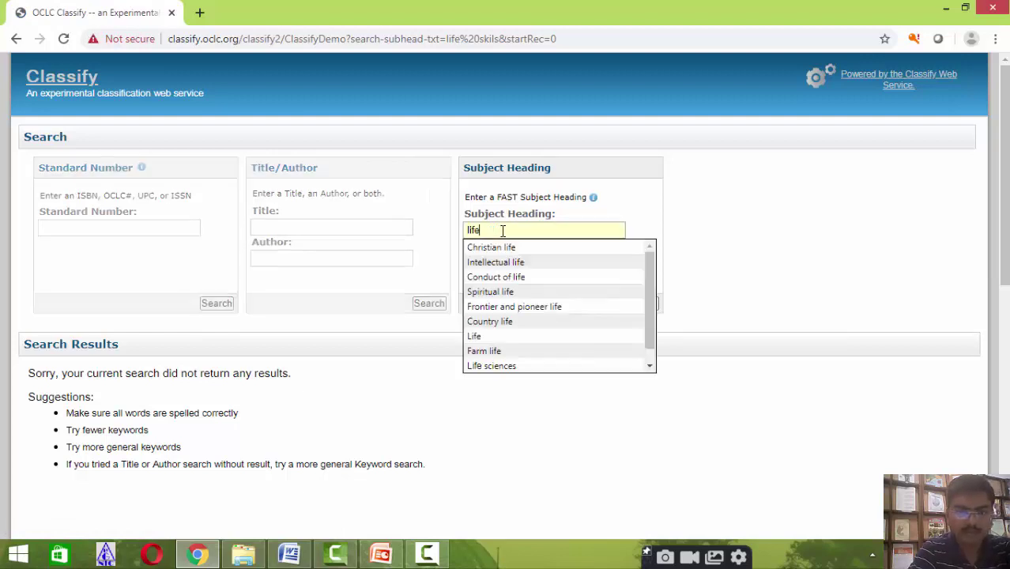
text(skill)
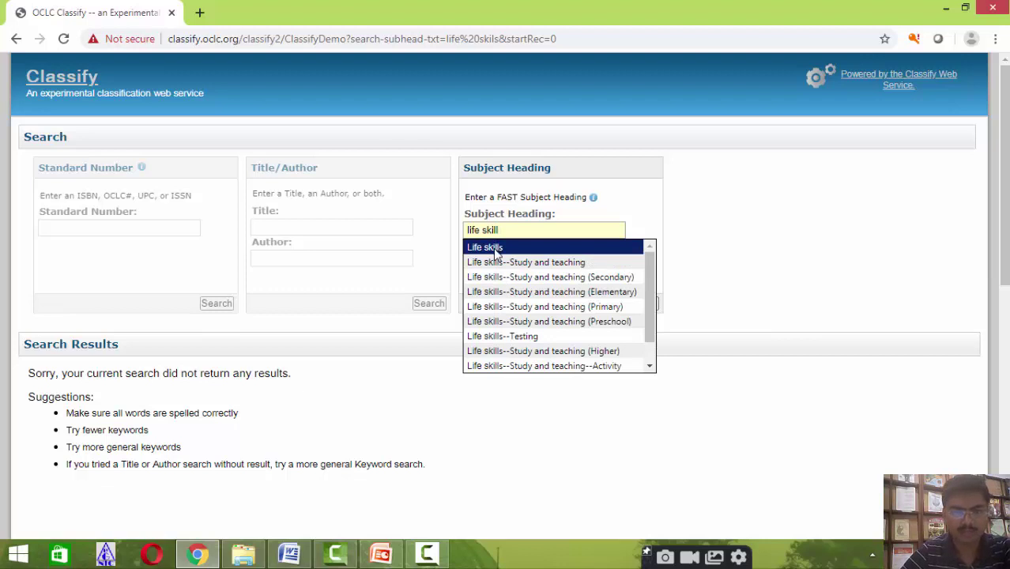
click(493, 248)
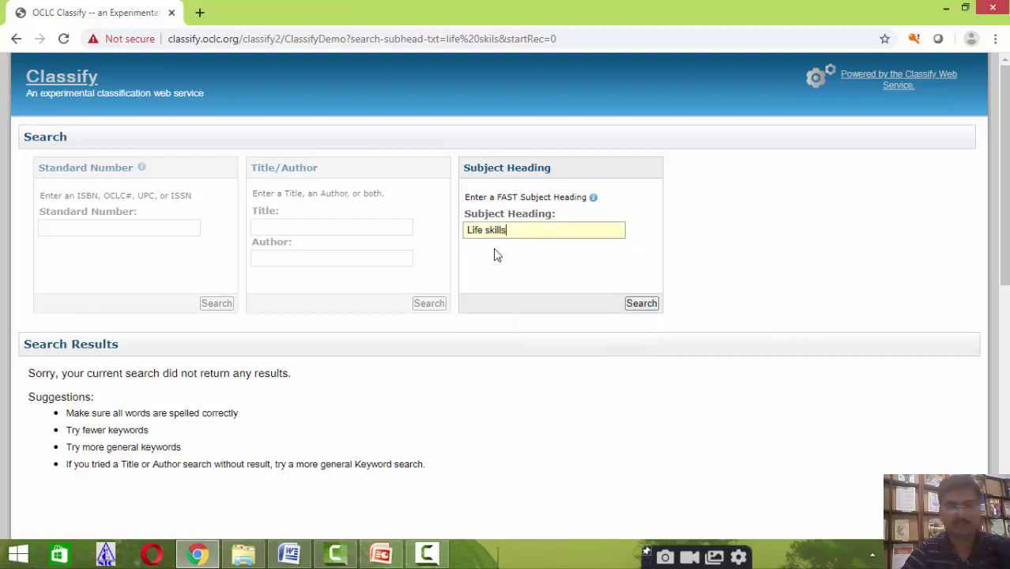
click(641, 304)
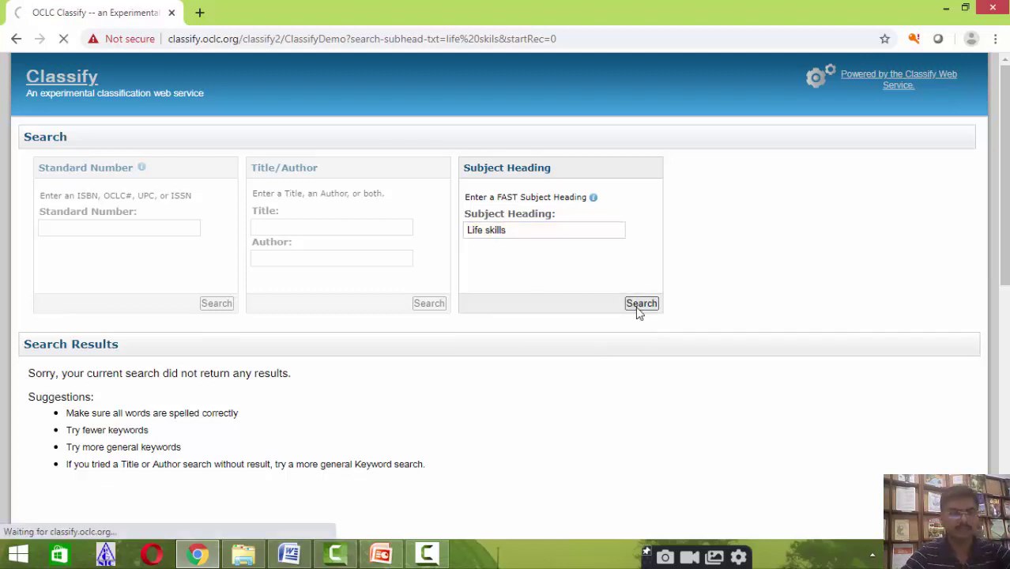
scroll(219, 408, down, 2)
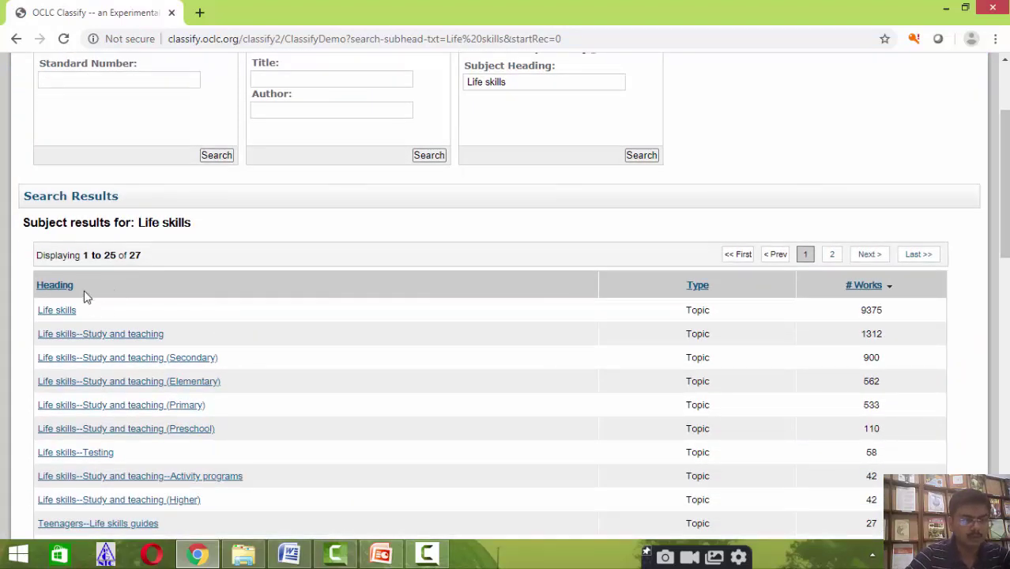
scroll(87, 296, down, 2)
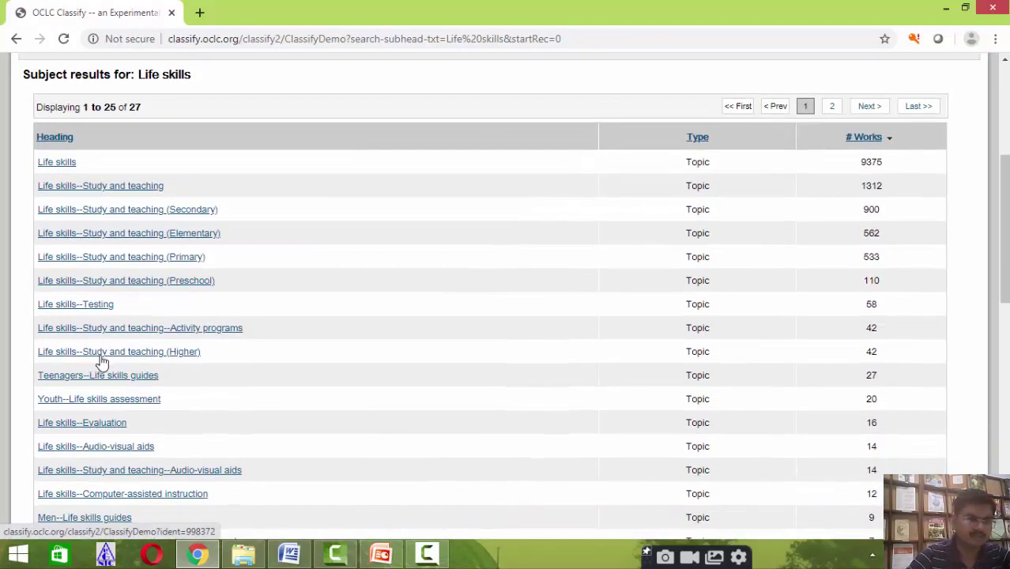
scroll(140, 361, up, 1)
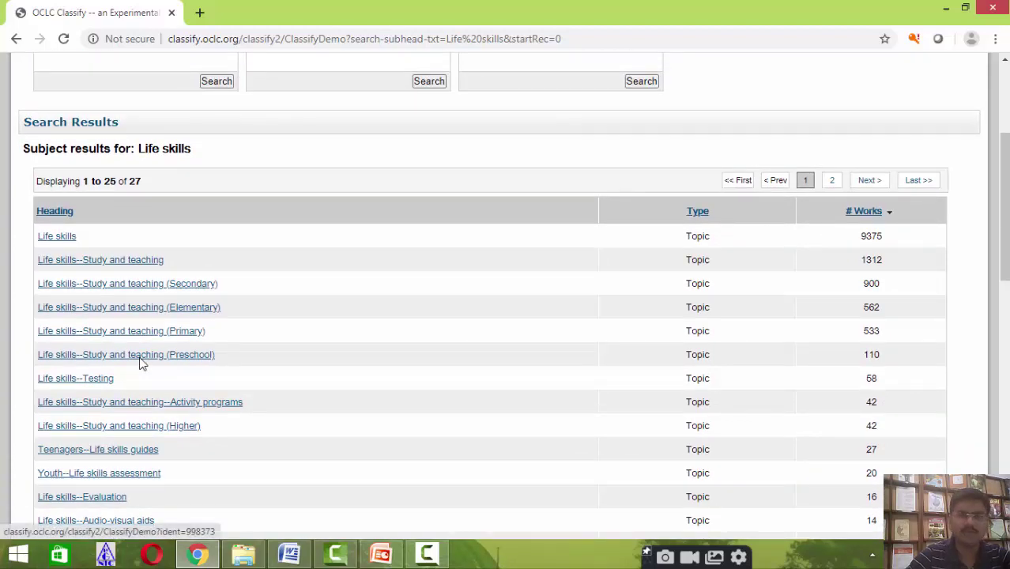
scroll(140, 363, up, 2)
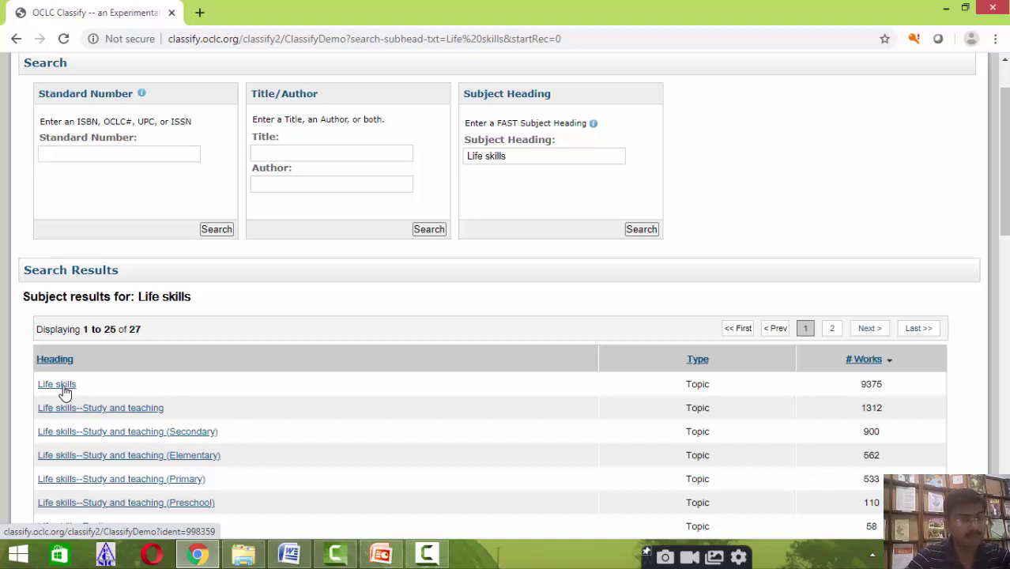
Search by the previously used title "Computers and their applications to chemistry"
click(269, 158)
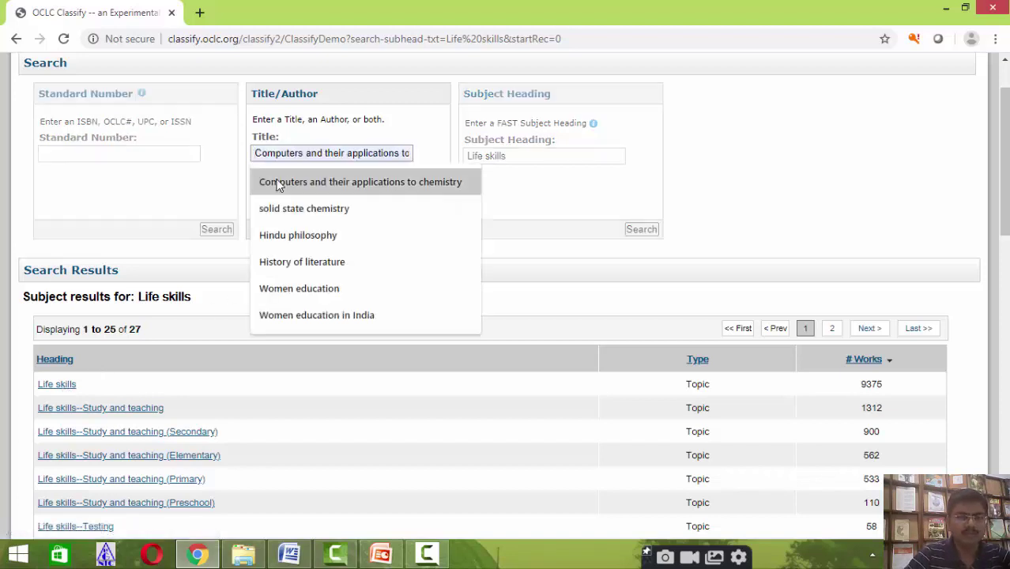
click(278, 184)
click(420, 231)
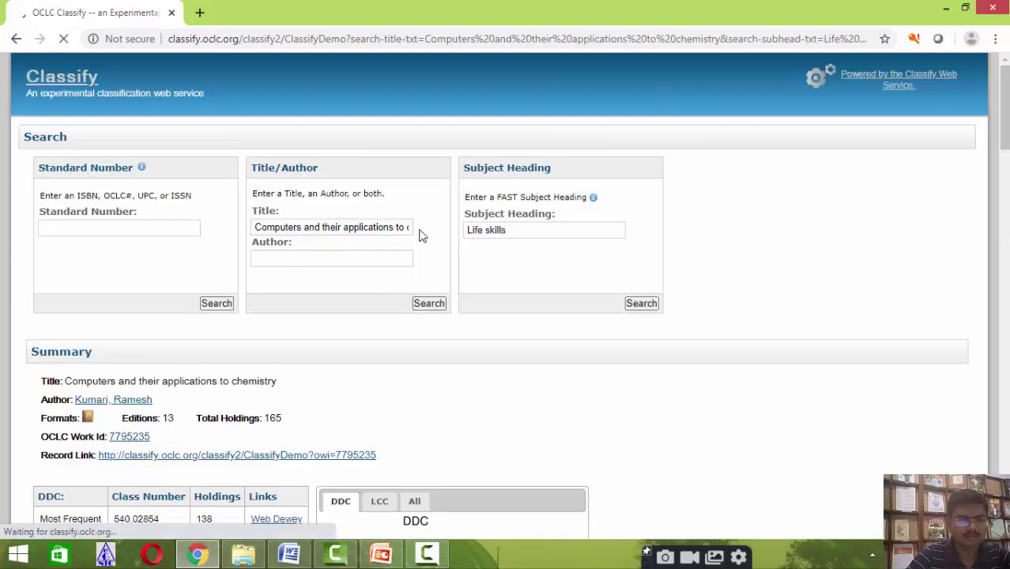
Examine the book's summary, its DDC and LCC class numbers with the DDC chart, and its FAST subject headings
scroll(386, 233, down, 5)
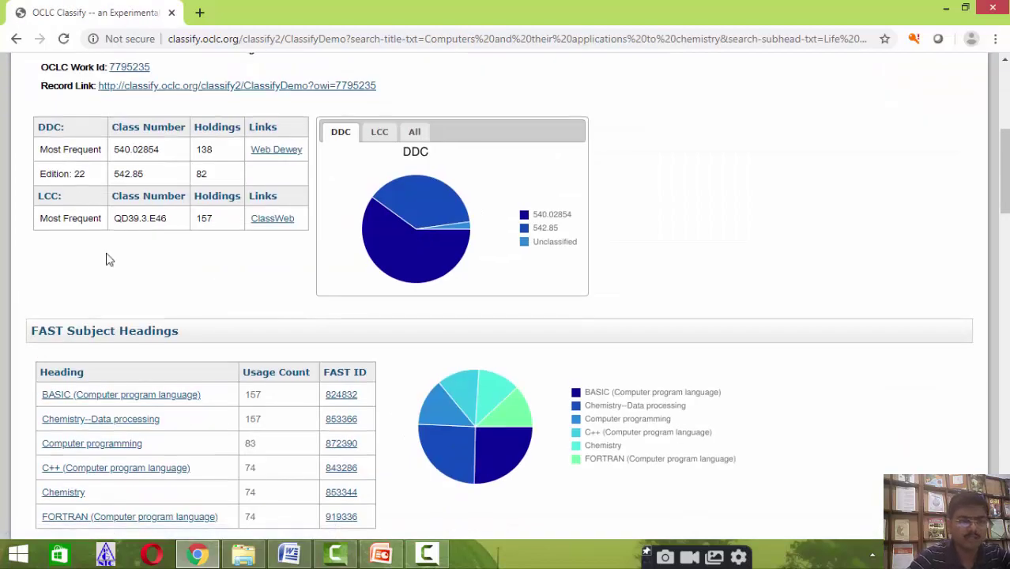
scroll(106, 257, up, 3)
scroll(108, 259, down, 1)
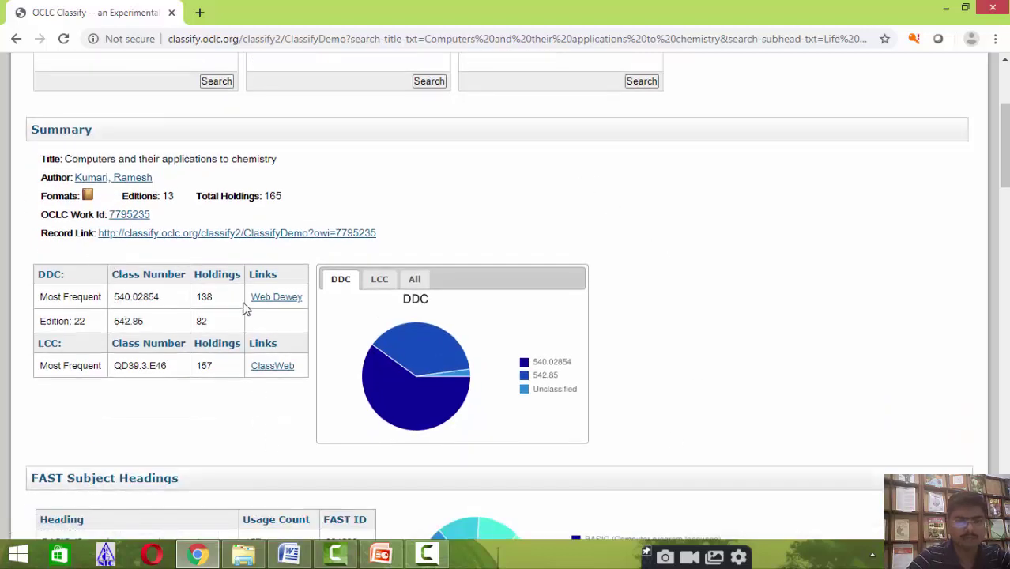
scroll(245, 309, down, 1)
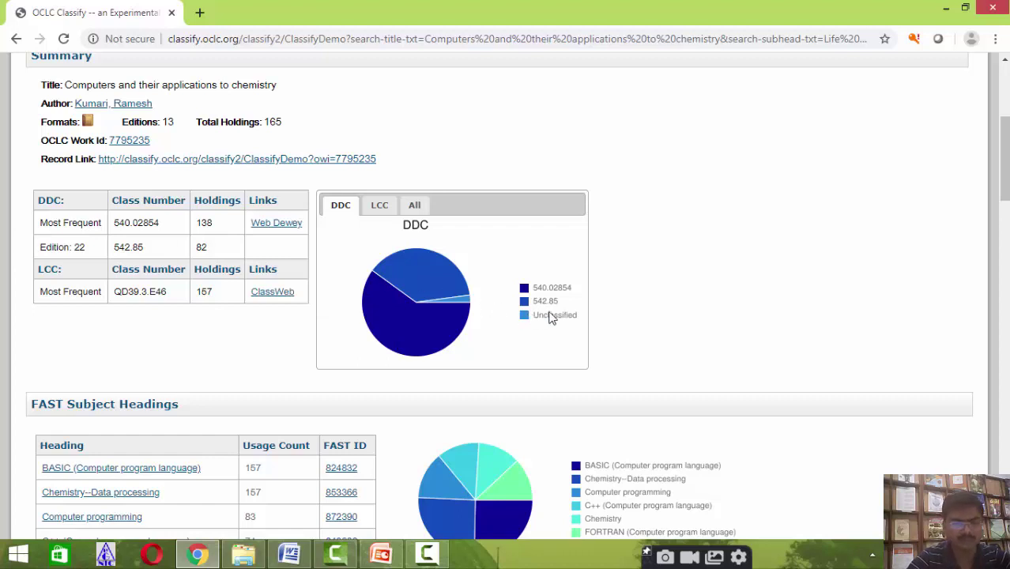
scroll(542, 338, down, 1)
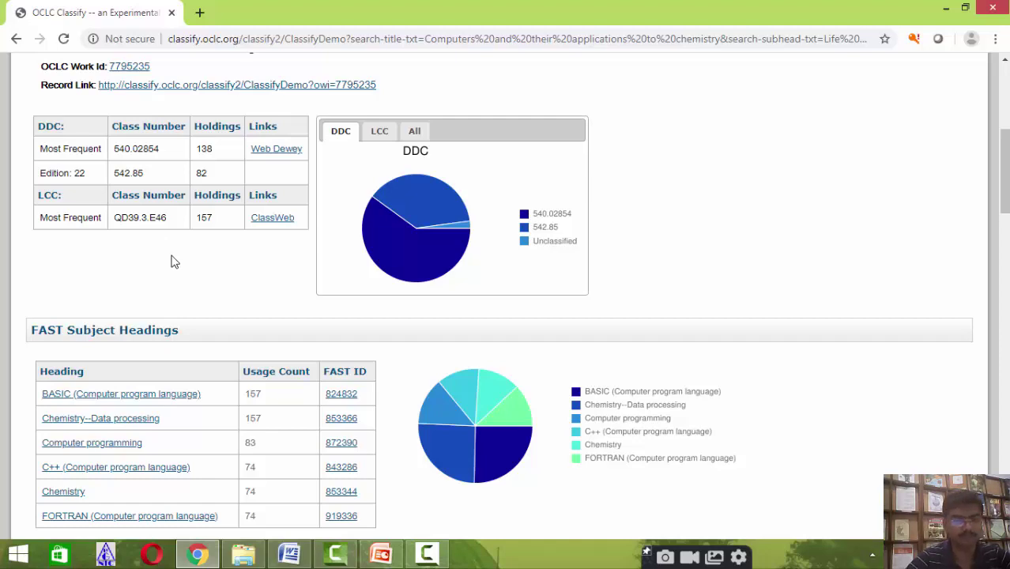
scroll(175, 262, up, 5)
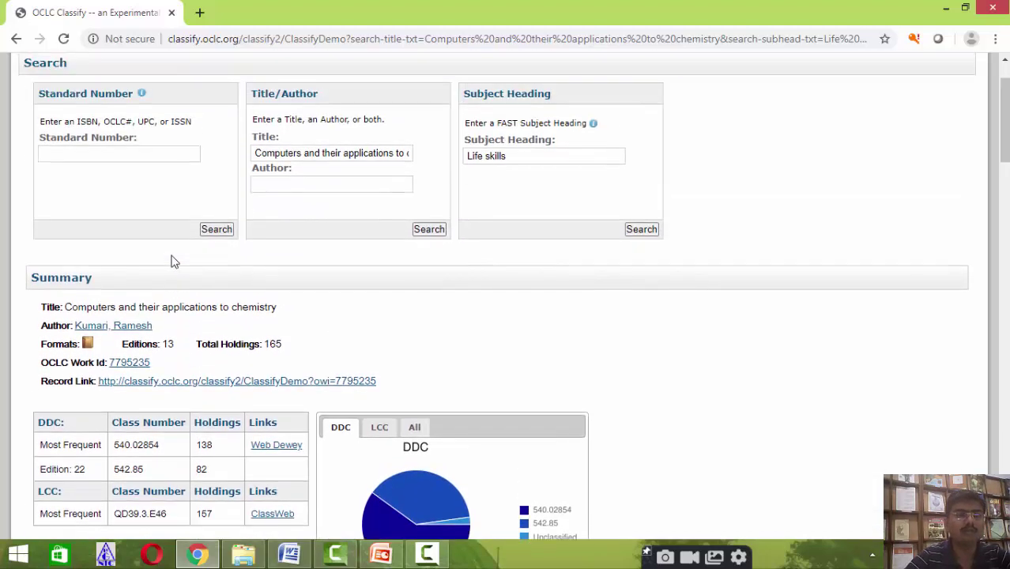
scroll(174, 262, down, 2)
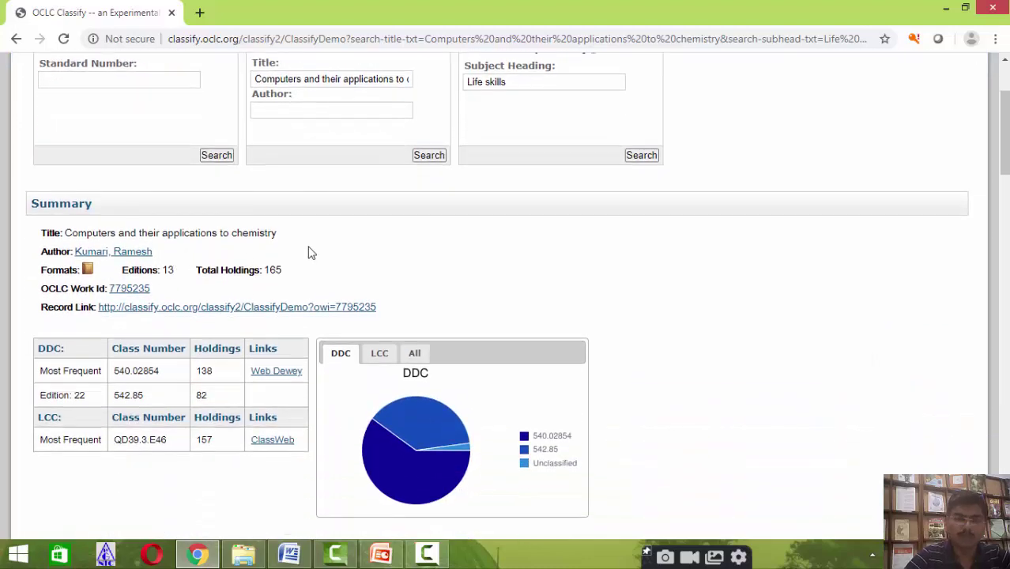
scroll(310, 253, up, 2)
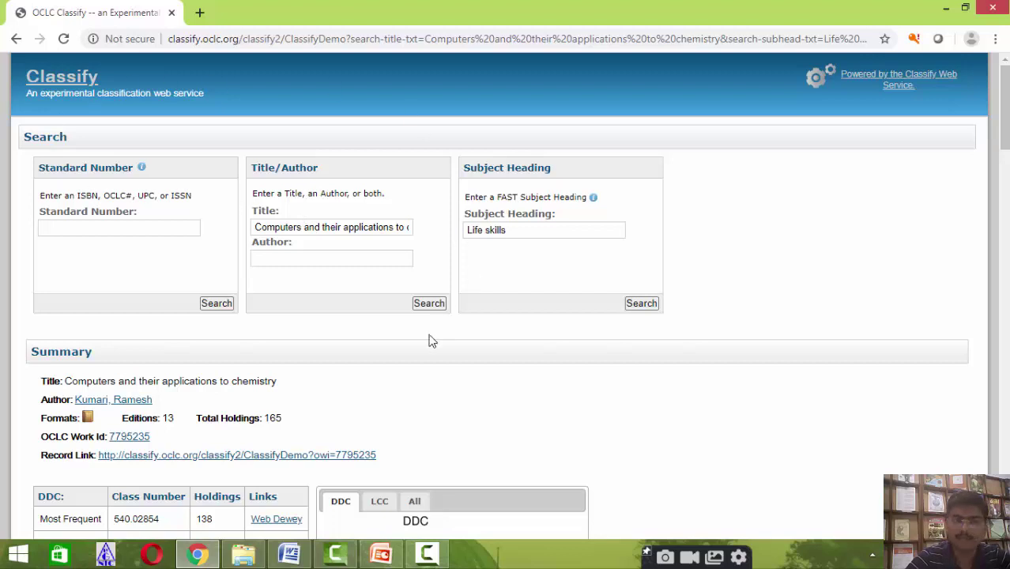
Replace the title search term with the Devanagari word "ललित" and look through the works found
triple_click(337, 228)
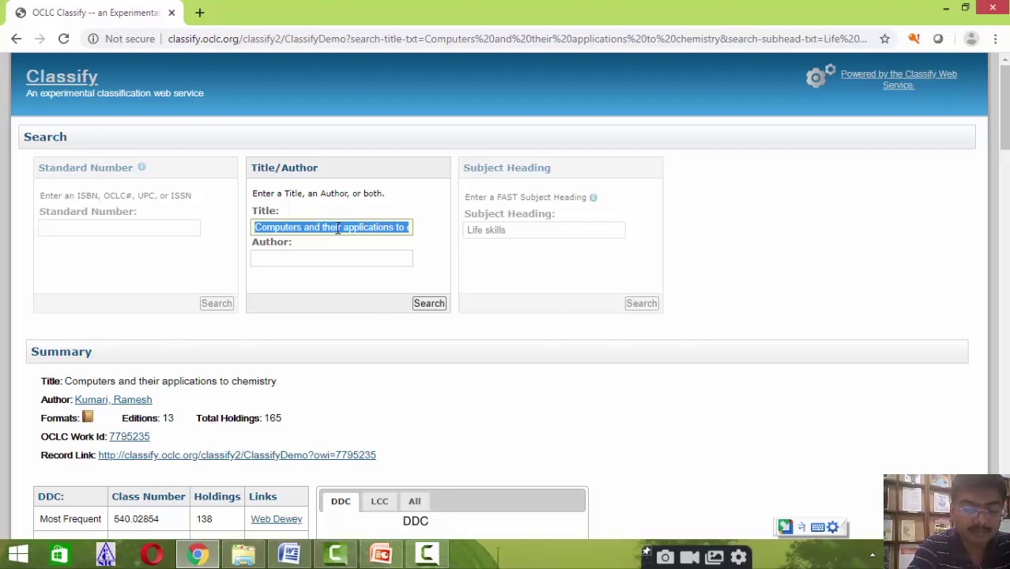
text(lalit)
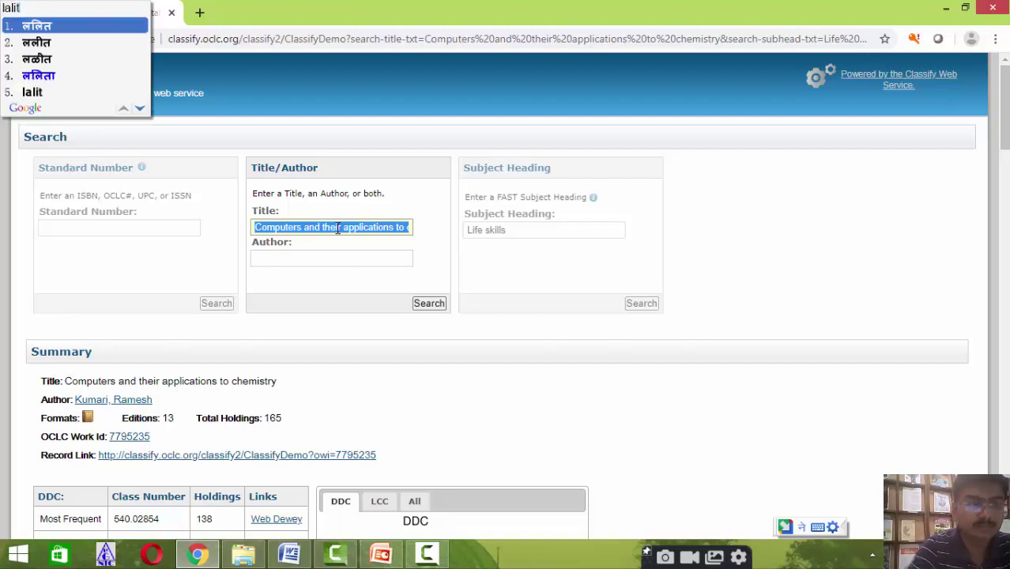
key(Return)
key(Return)
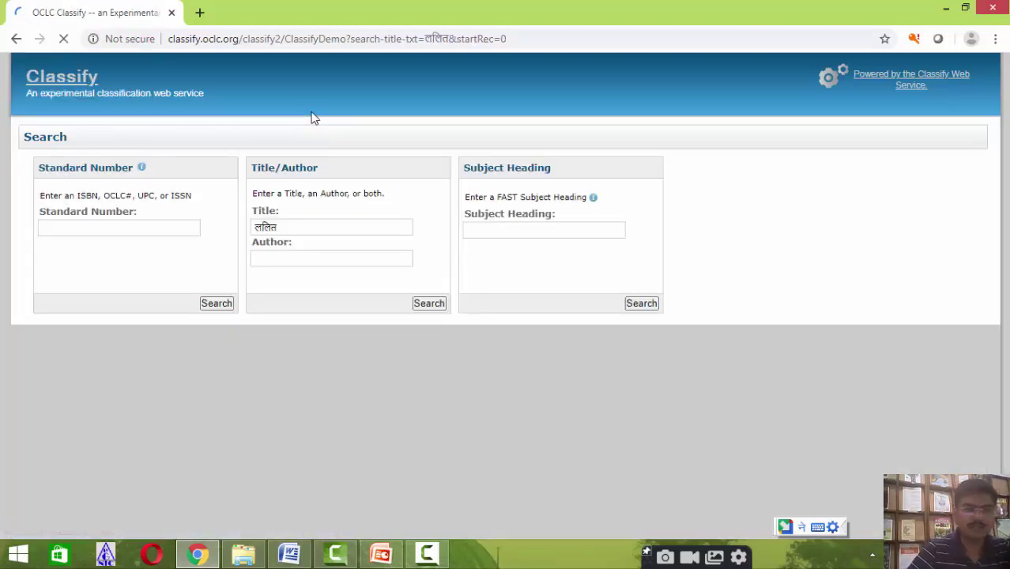
scroll(285, 323, down, 2)
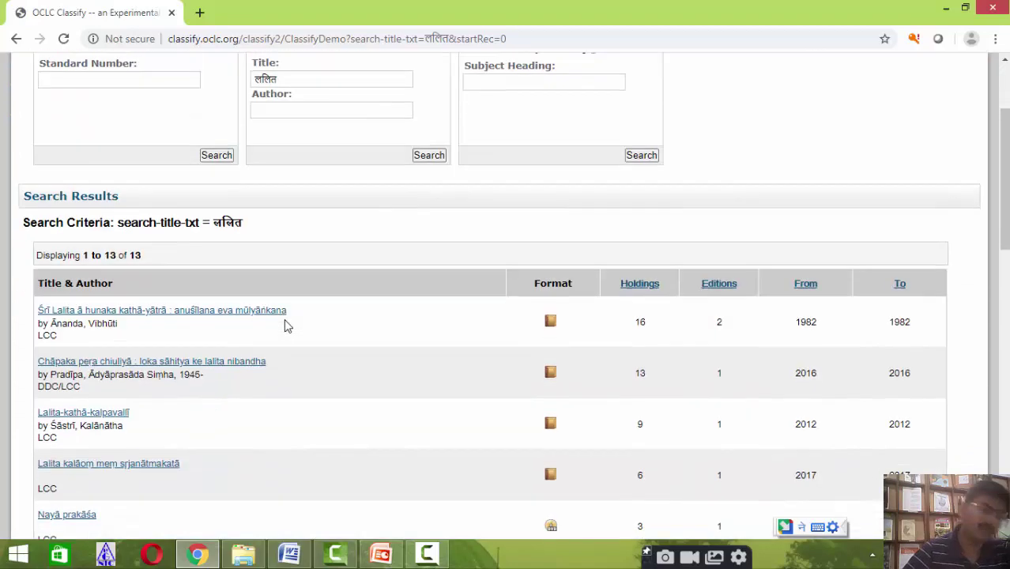
scroll(287, 326, down, 3)
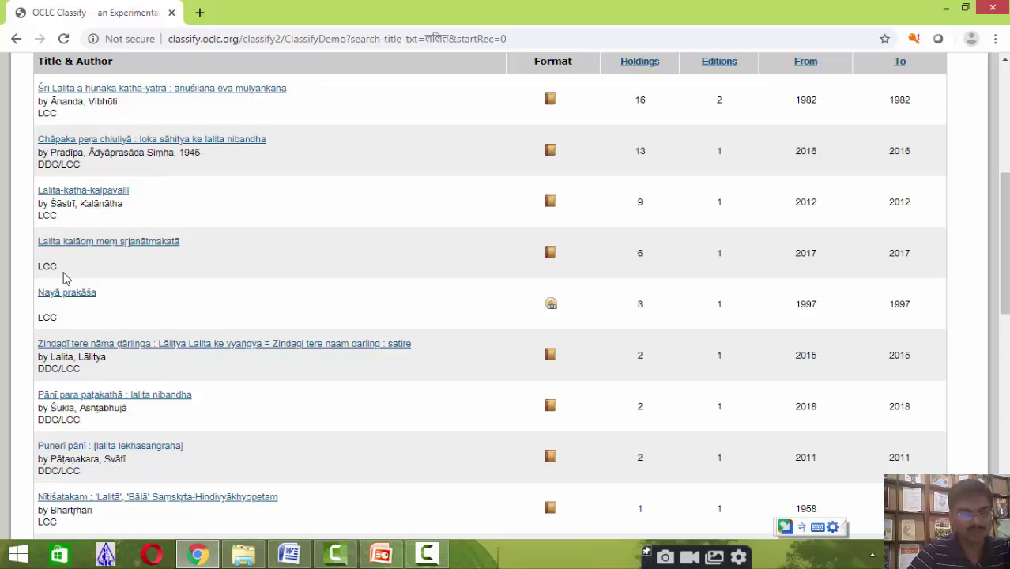
scroll(108, 427, up, 3)
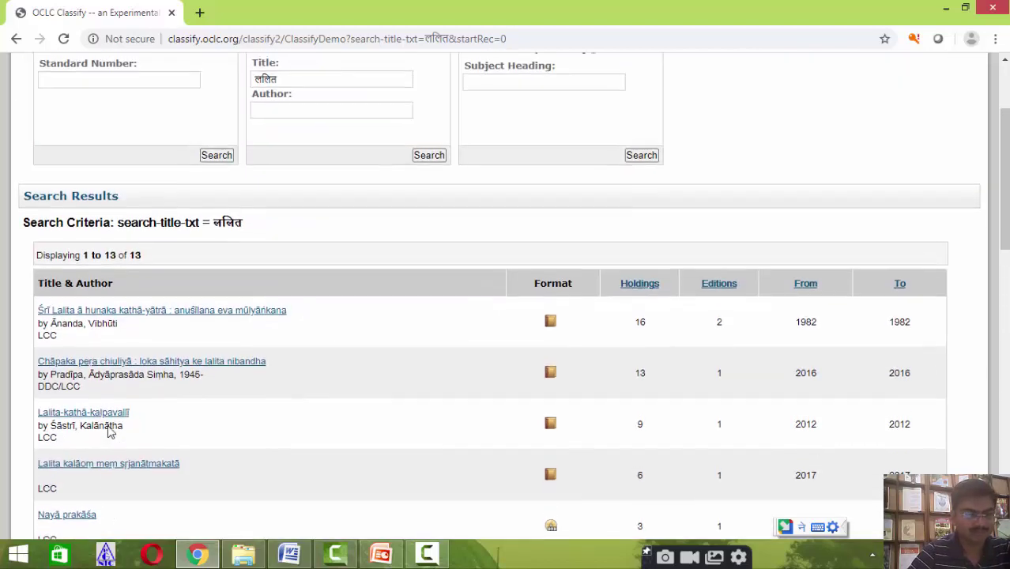
scroll(108, 426, down, 6)
scroll(162, 356, up, 5)
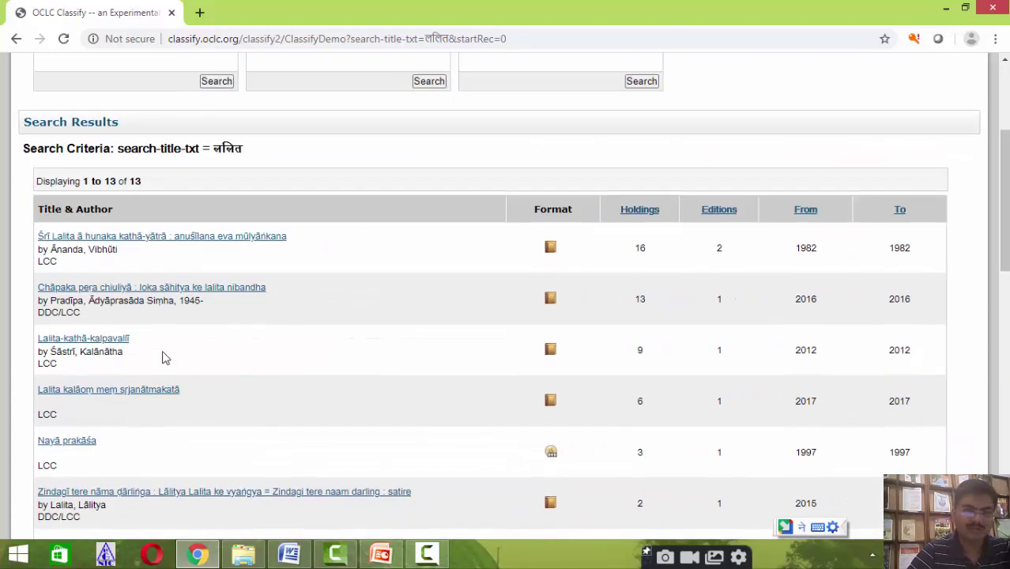
scroll(162, 357, up, 3)
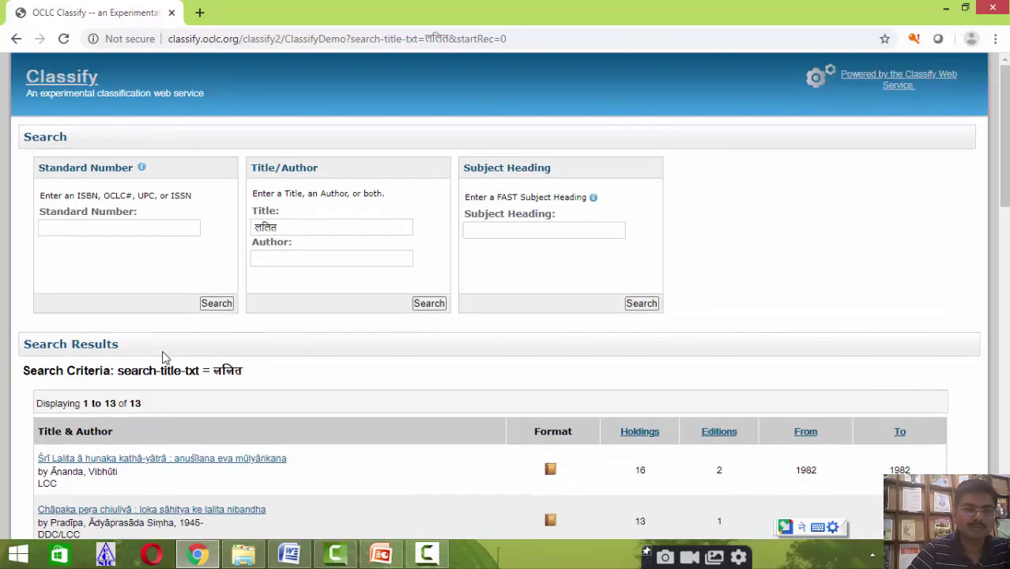